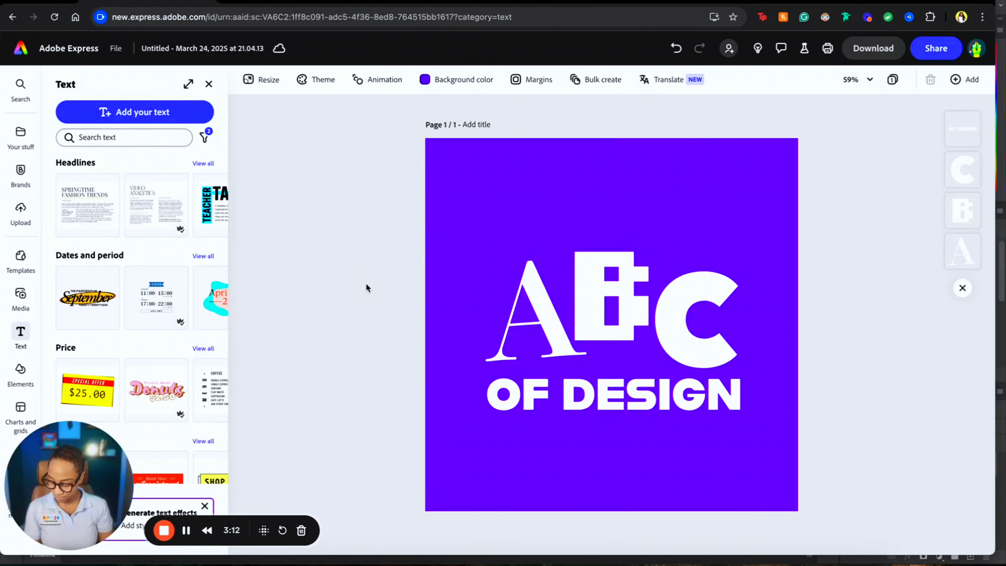
- Move the A, B and OF DESIGN lettering up together
click(664, 396)
shift+click(555, 331)
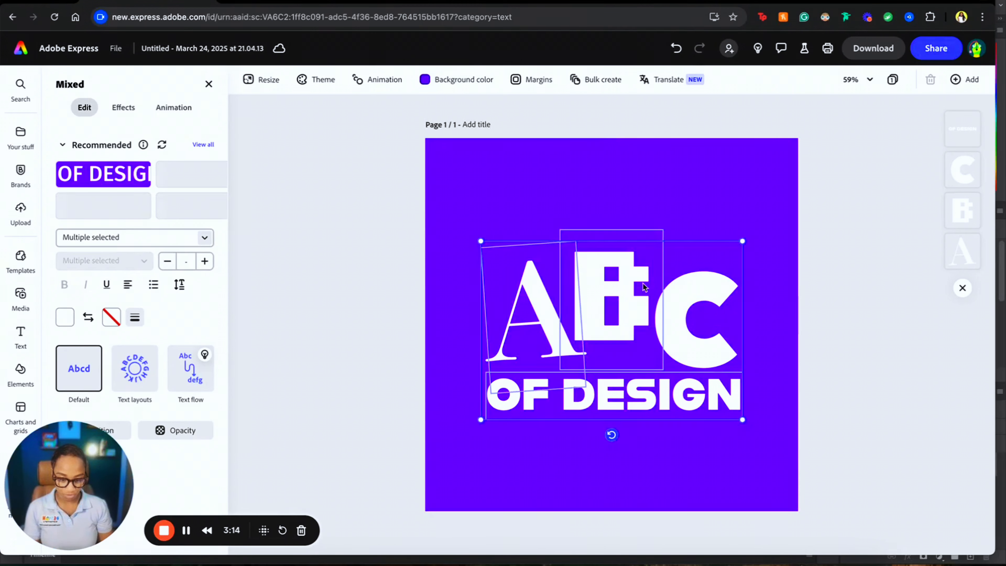
shift+click(644, 286)
drag(687, 316, 687, 296)
click(893, 280)
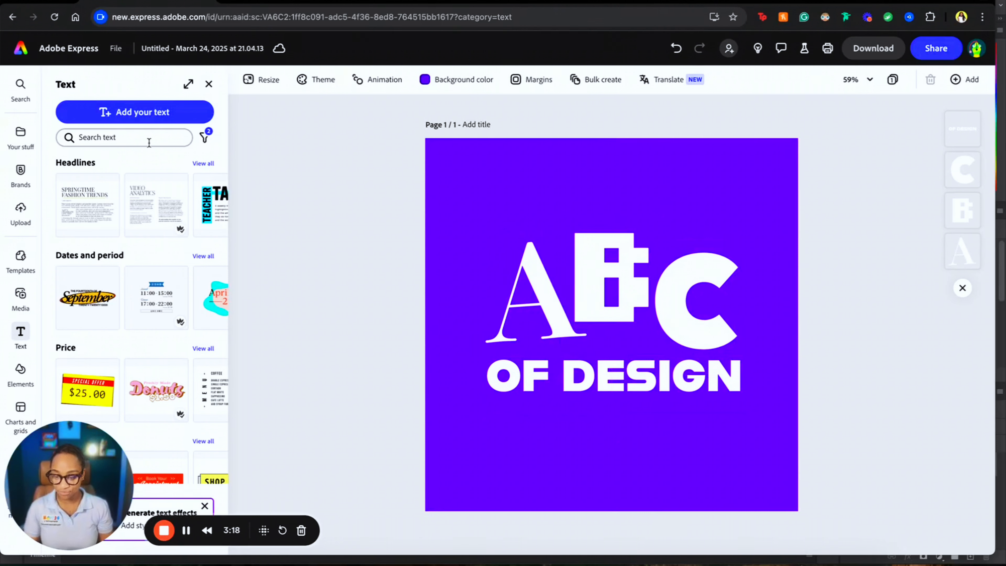
- Add a new text box in Fredoka One and place it below OF DESIGN
click(150, 113)
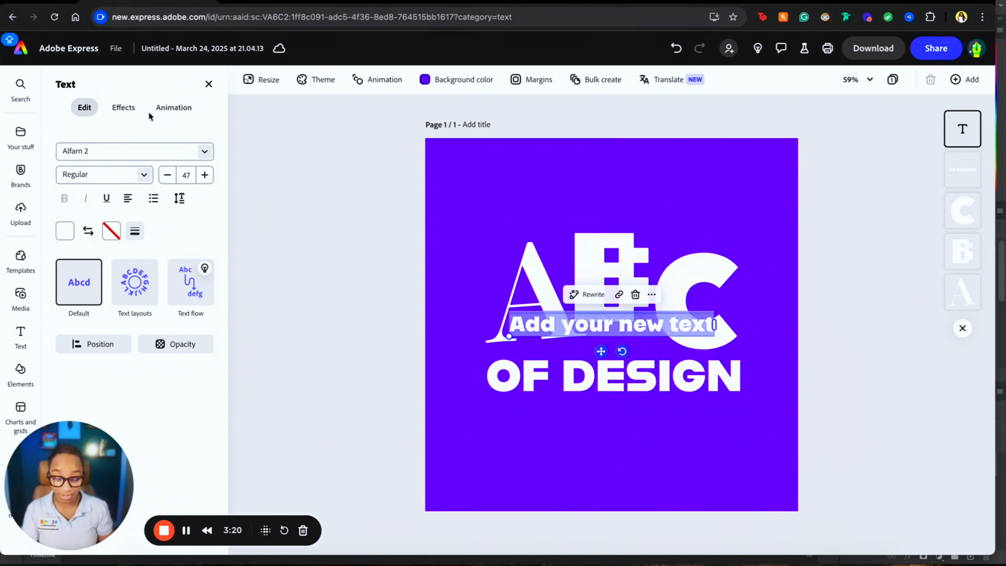
click(204, 151)
scroll(193, 359, down, 2)
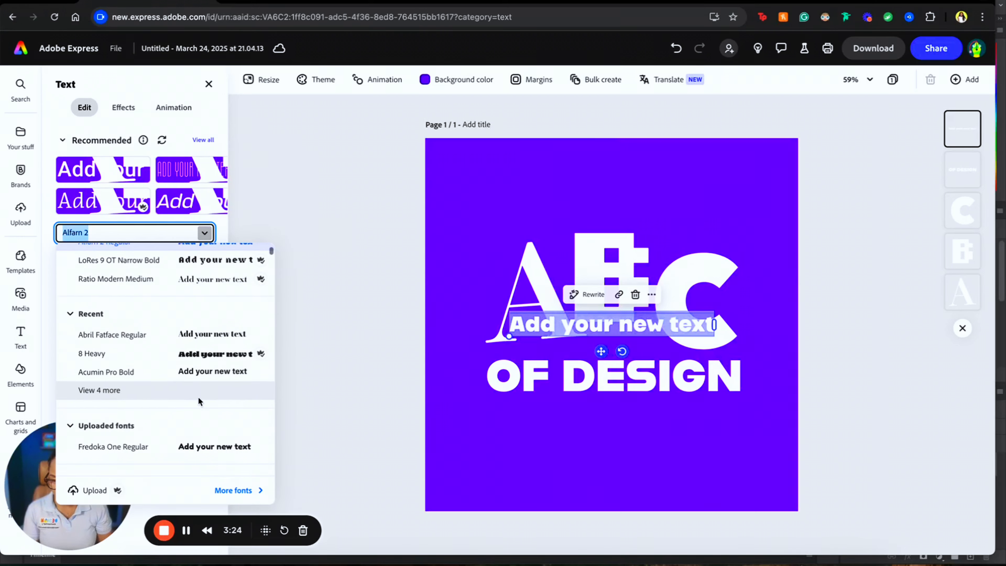
scroll(208, 371, down, 2)
click(220, 332)
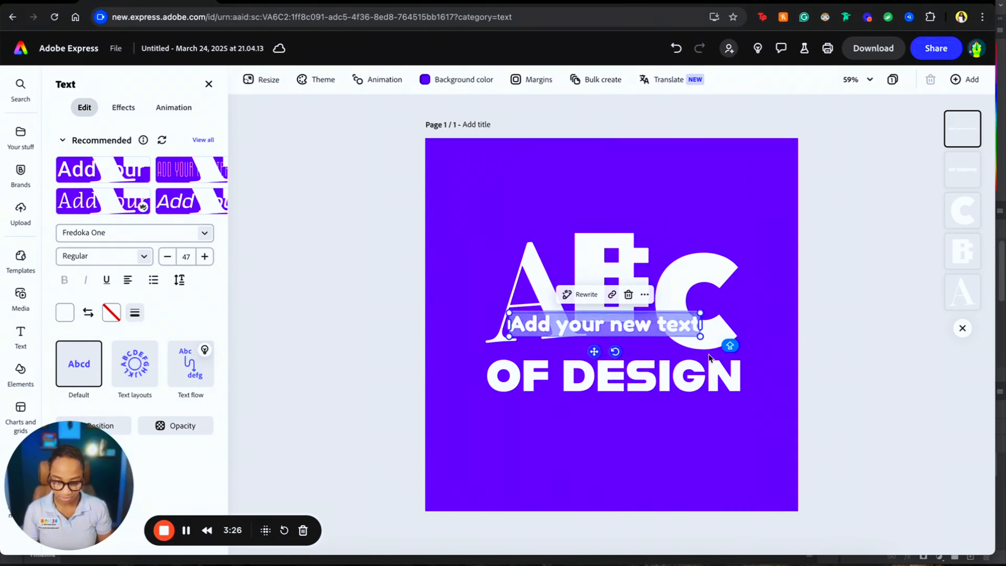
drag(594, 352, 603, 439)
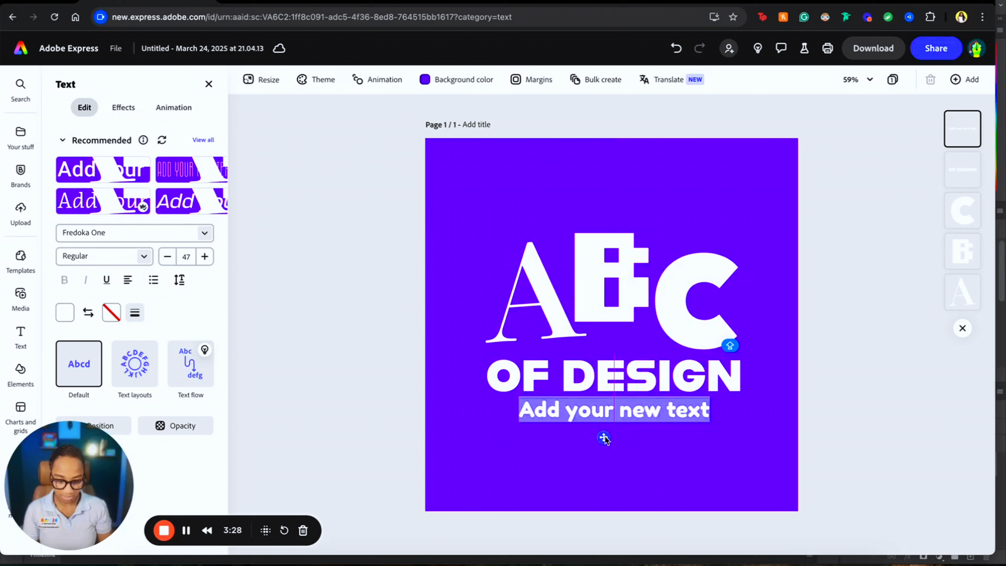
- Replace the placeholder text with the tagline 'for little designers'
double_click(664, 416)
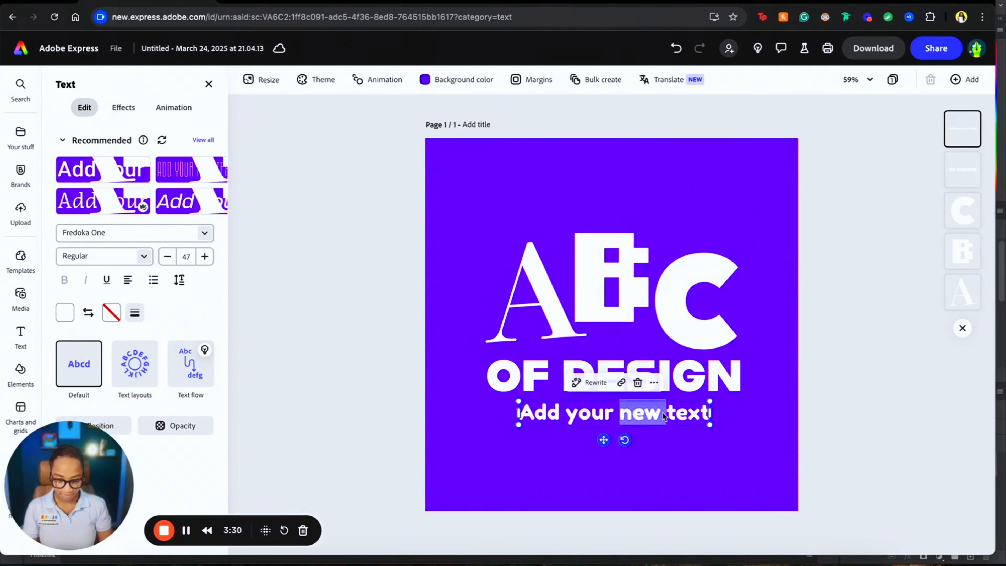
triple_click(663, 416)
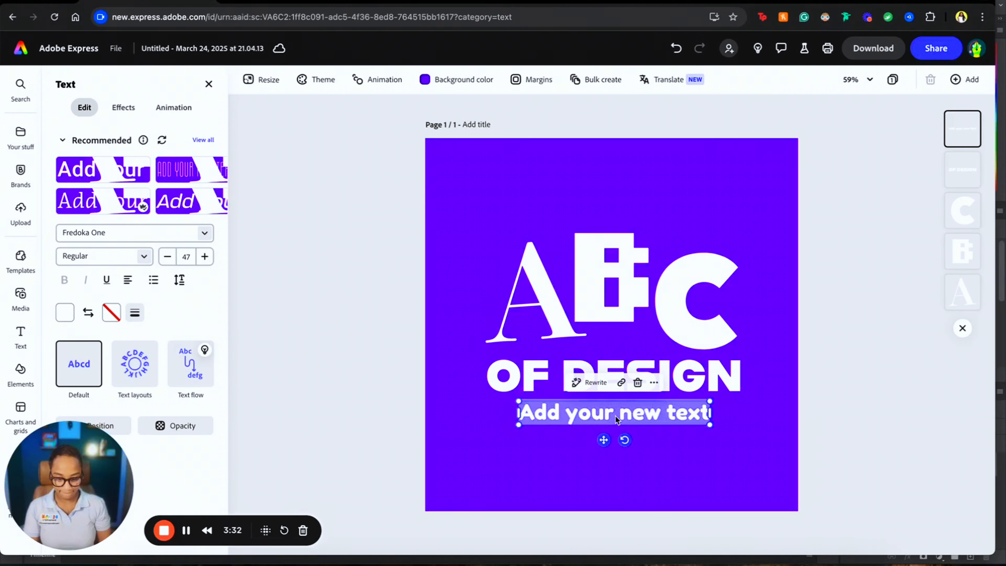
text(FOR)
key(BackSpace)
key(BackSpace)
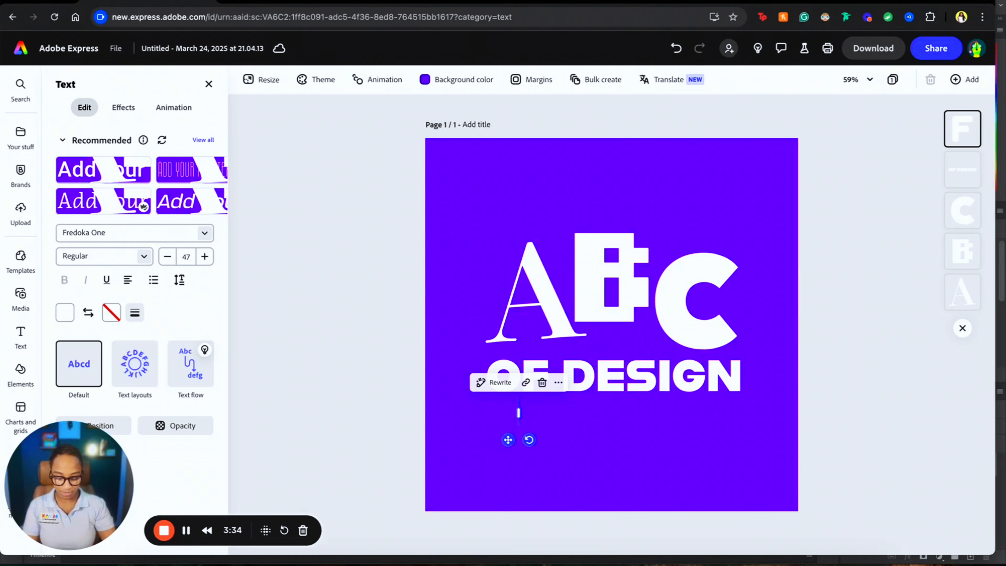
text(for lit)
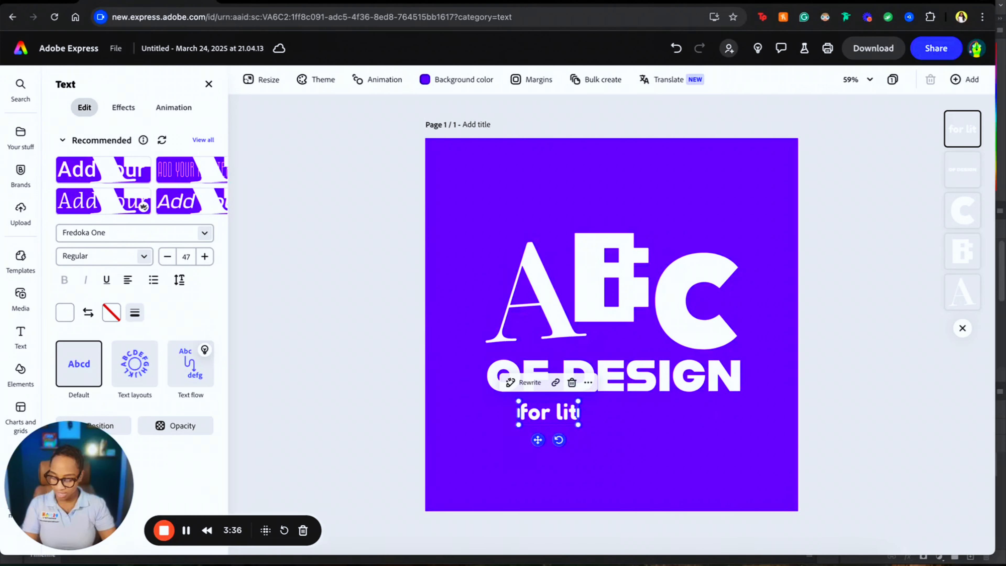
text(tle designers)
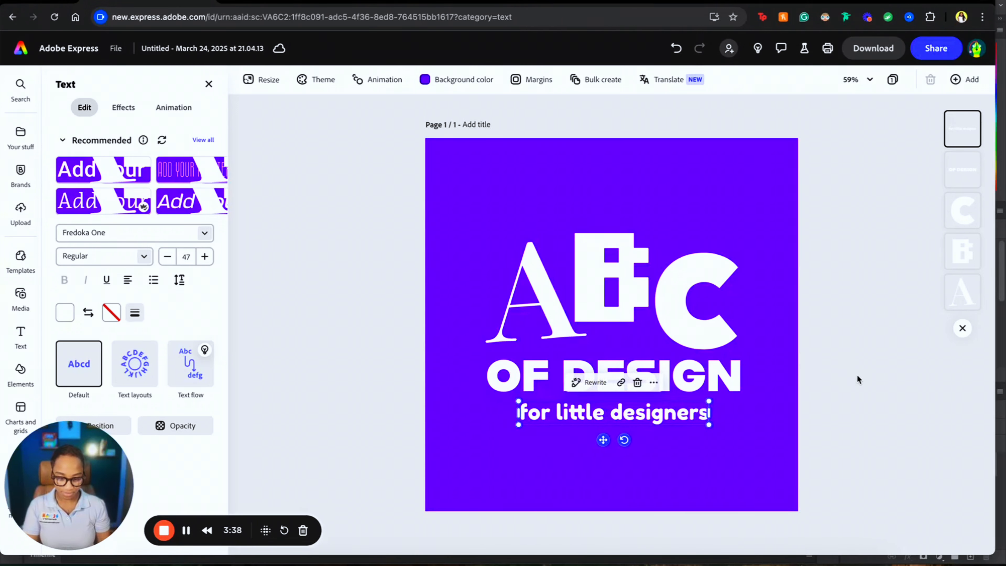
click(857, 376)
- Centre the tagline and raise the whole title block, tagline included, higher on the square
mouse_move(656, 420)
mouse_down()
mouse_move(671, 418)
mouse_move(654, 419)
mouse_up()
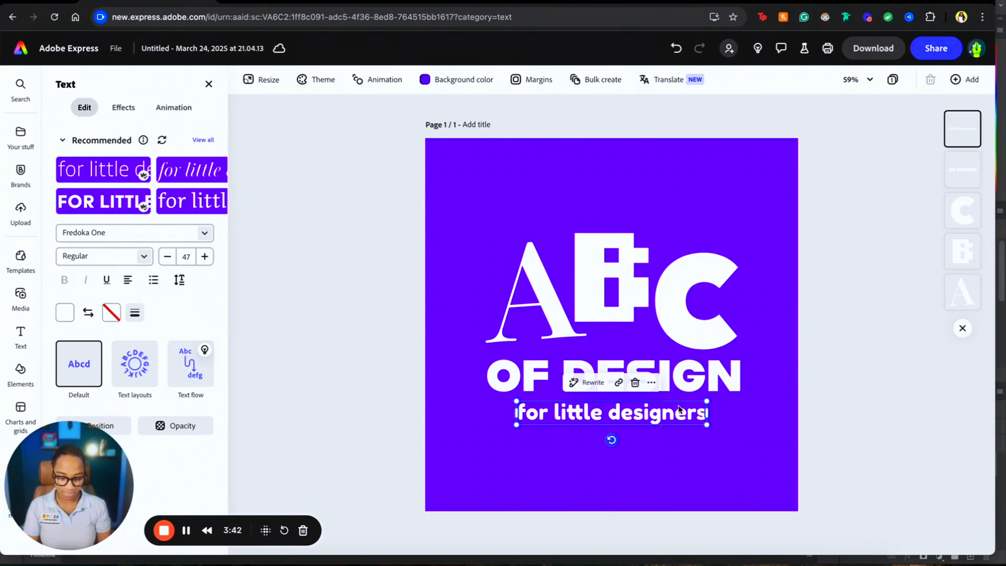
shift+click(699, 381)
shift+click(684, 324)
shift+click(628, 294)
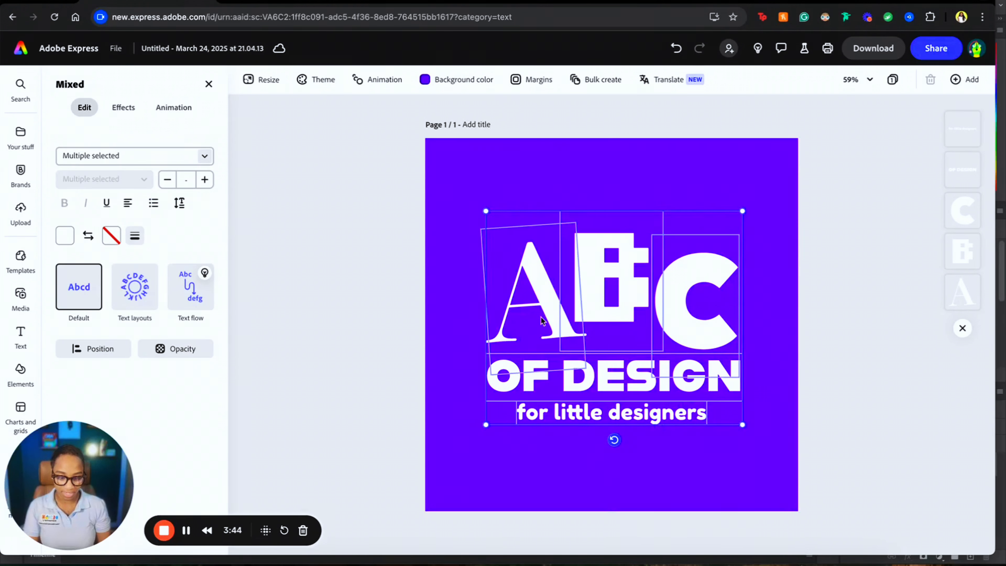
mouse_move(624, 311)
mouse_down()
mouse_move(621, 289)
mouse_move(620, 313)
mouse_up()
click(861, 274)
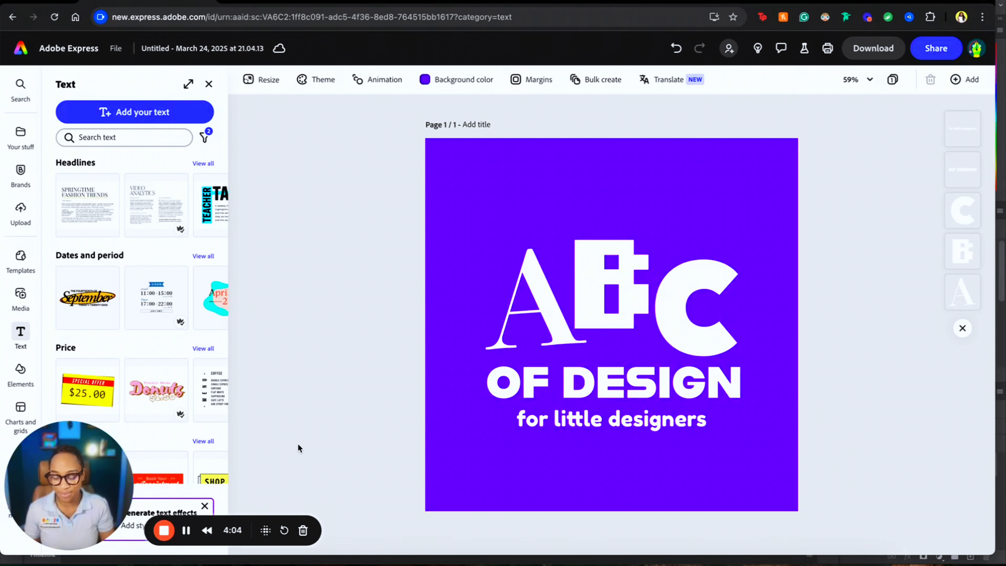
click(577, 430)
shift+click(618, 374)
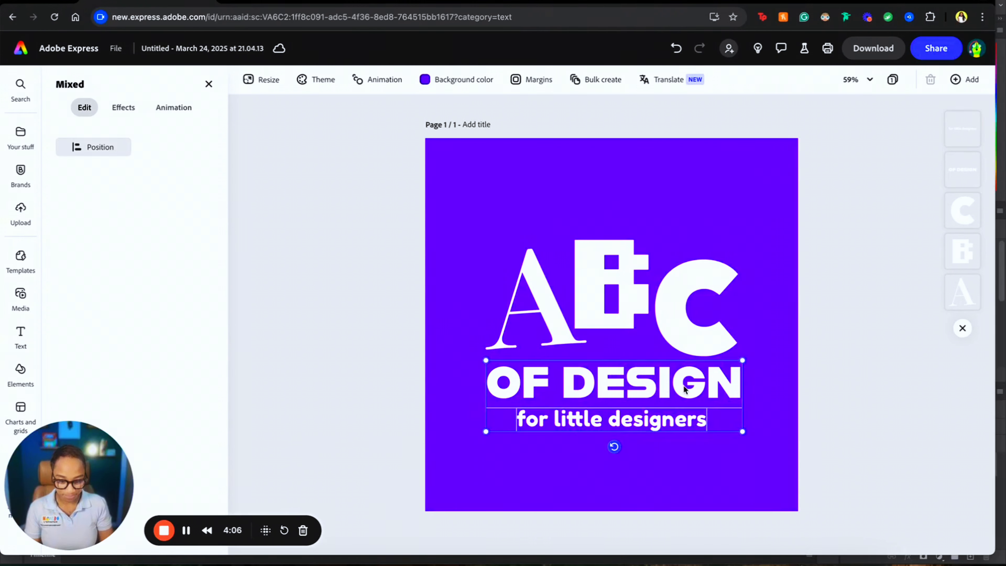
shift+click(693, 349)
drag(539, 336, 539, 325)
click(875, 261)
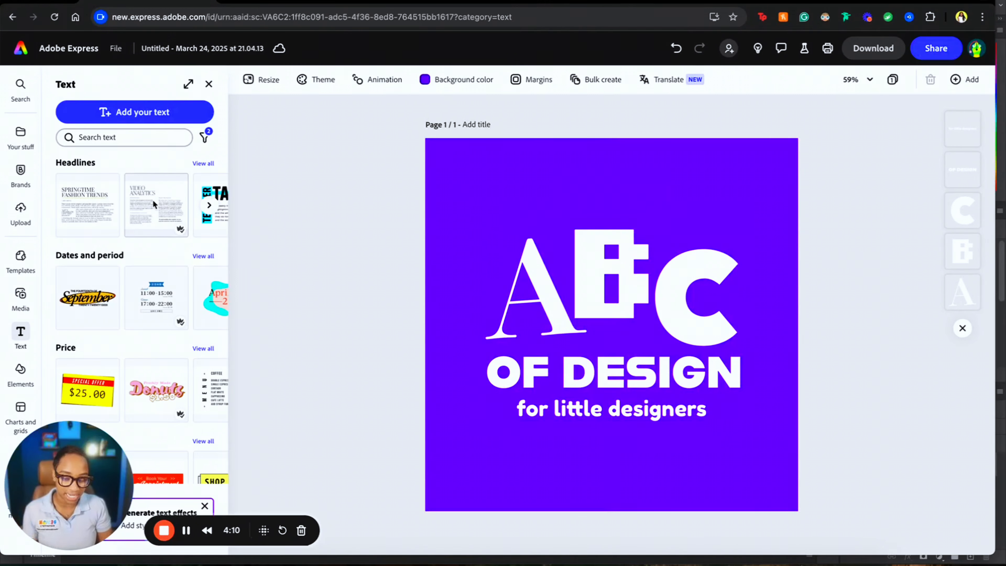
- Search Elements for 'design' and place the strokes doodle on the page
click(34, 373)
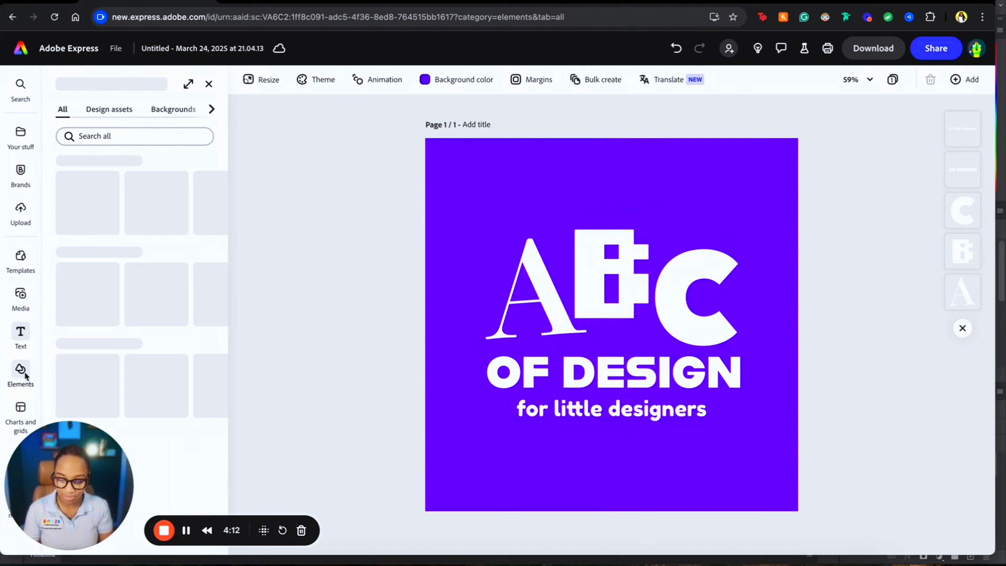
text(design)
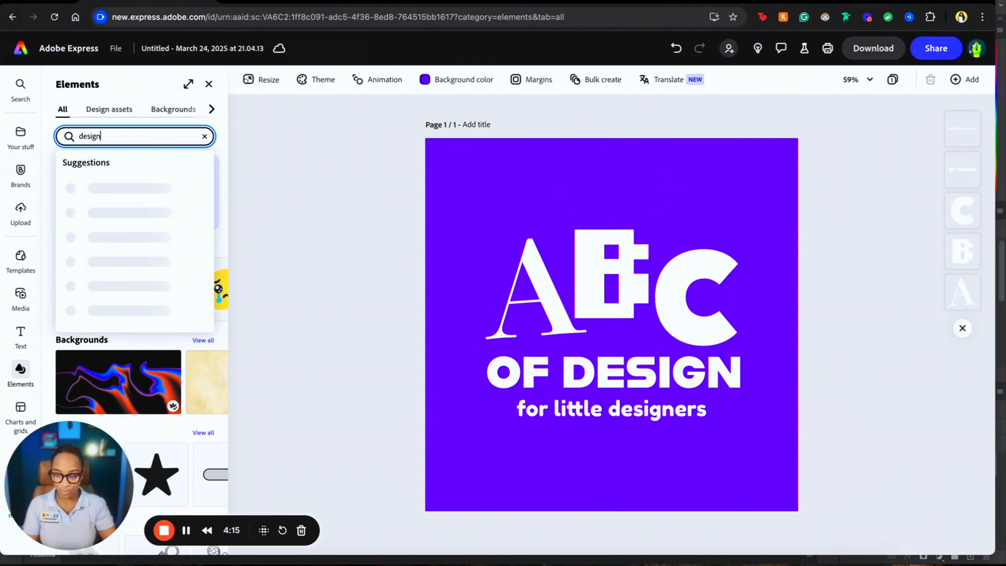
key(Return)
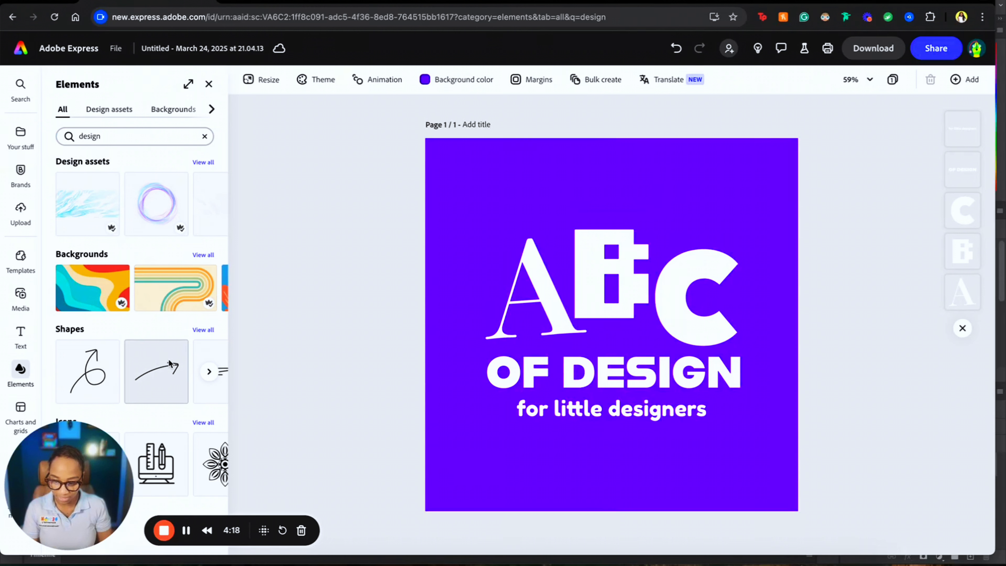
click(210, 372)
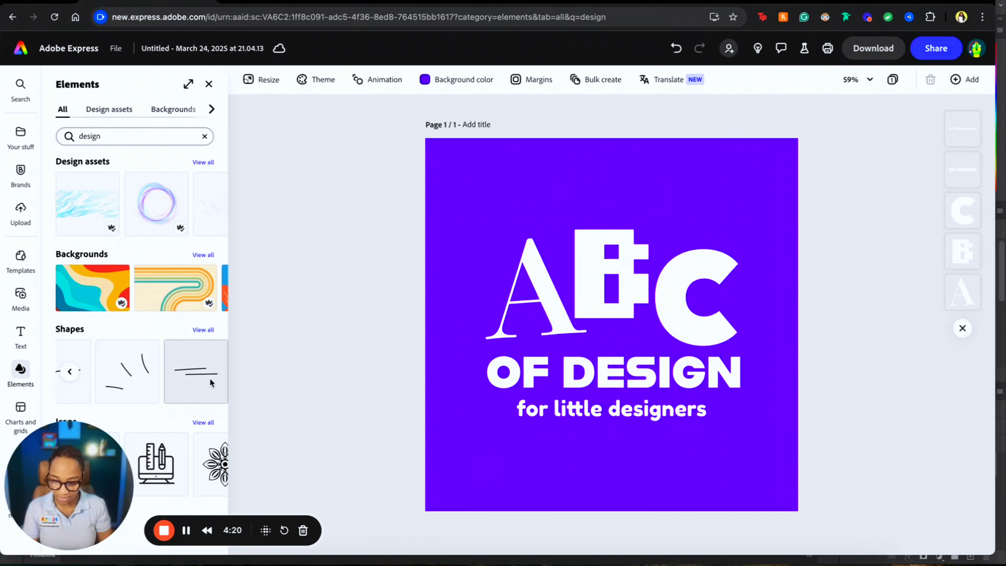
mouse_move(135, 382)
mouse_down()
mouse_move(618, 317)
mouse_move(499, 244)
mouse_up()
- Shrink the strokes doodle and tilt it about 39° above the C's top-right
drag(545, 180, 539, 186)
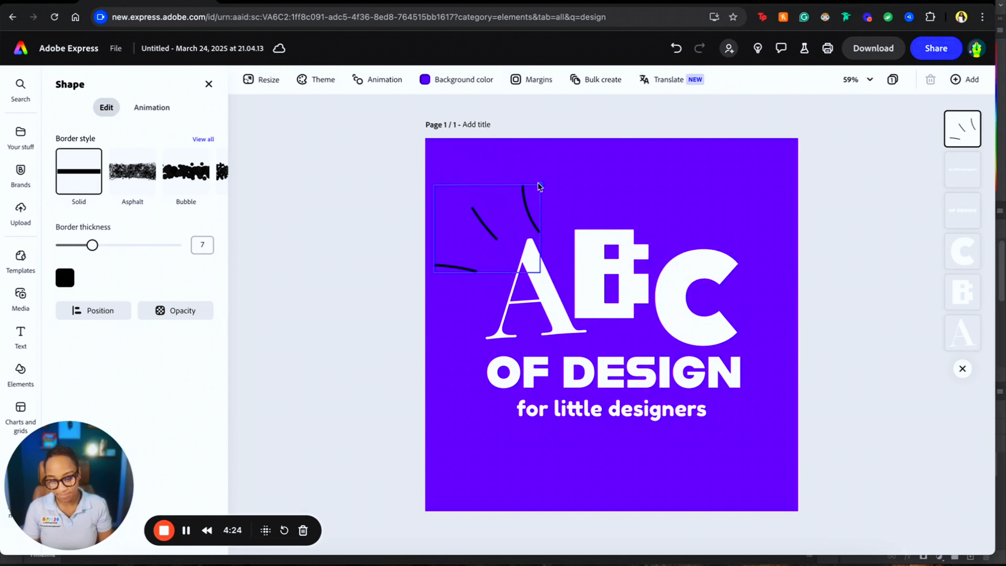
drag(728, 193, 729, 189)
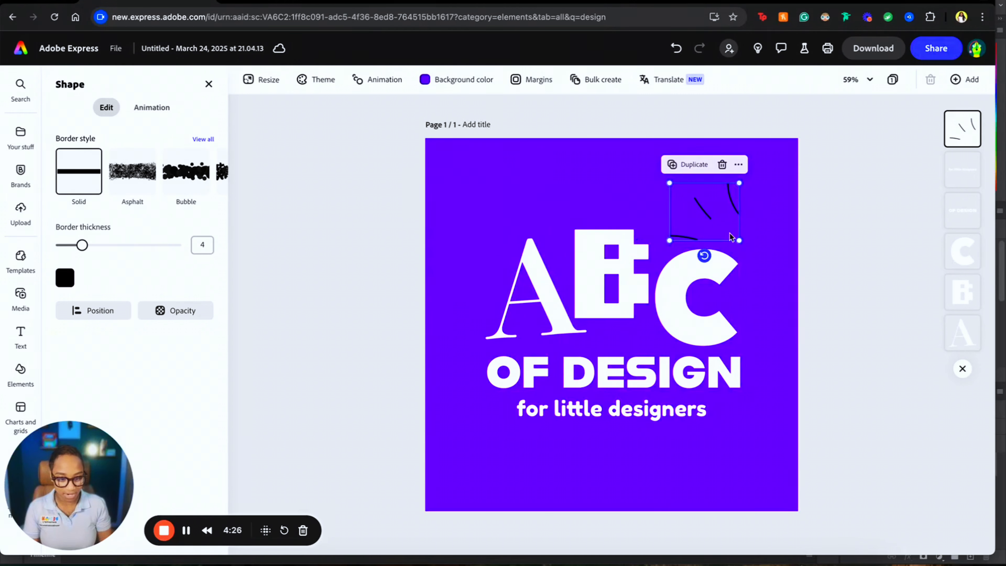
drag(704, 255, 703, 256)
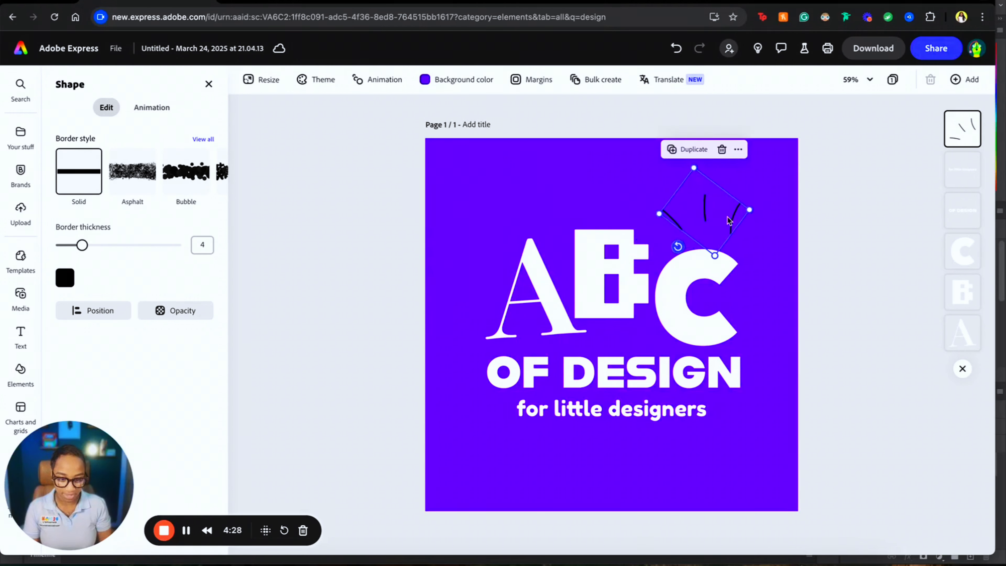
drag(732, 210, 732, 222)
mouse_move(704, 263)
mouse_down()
mouse_move(676, 259)
mouse_move(719, 240)
mouse_up()
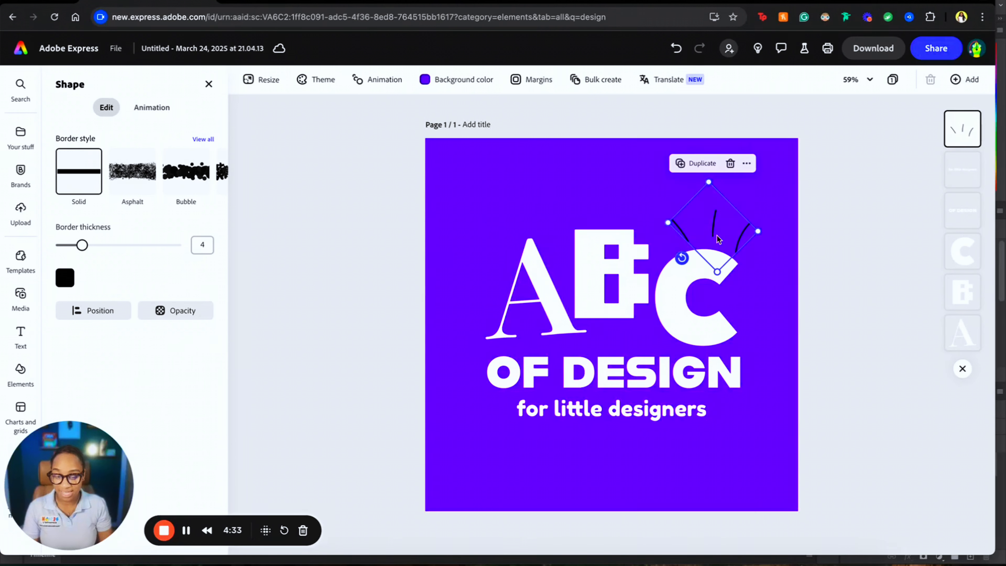
- Set the doodle's border colour to white #FFFFFF
click(71, 279)
drag(117, 263, 66, 221)
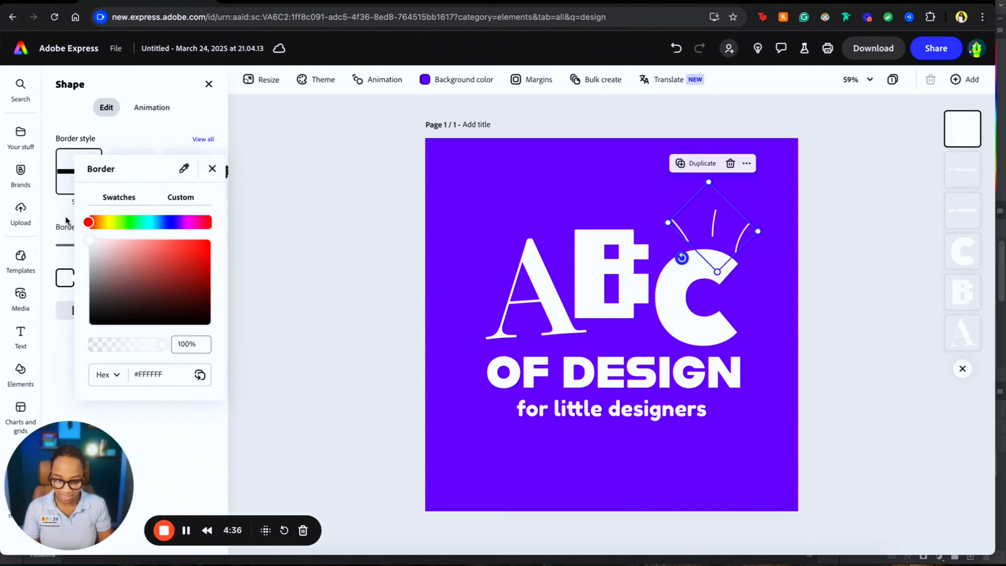
click(336, 232)
click(847, 241)
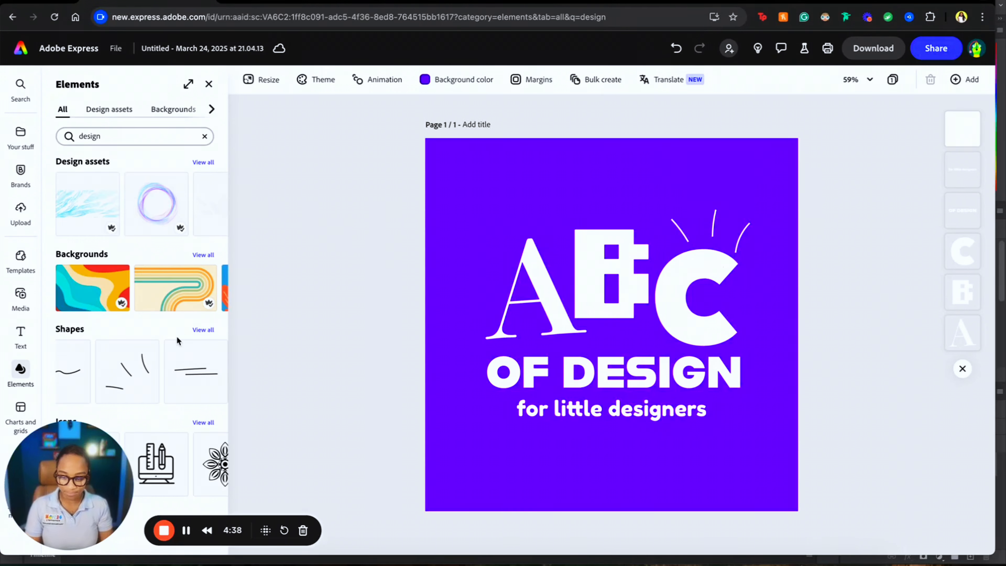
- Add a two-line shape under the B and nudge the B up slightly
click(193, 380)
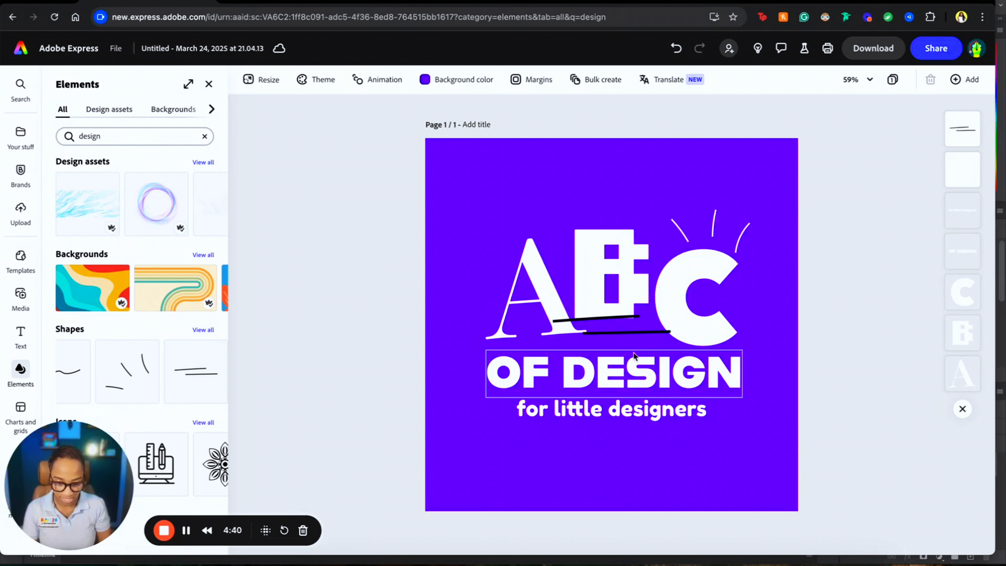
drag(639, 337, 613, 349)
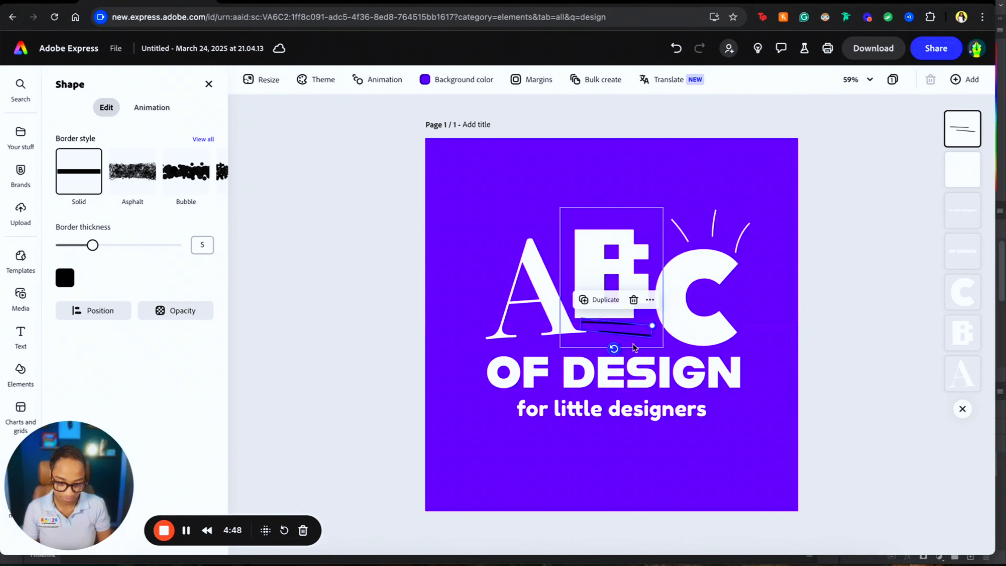
click(629, 336)
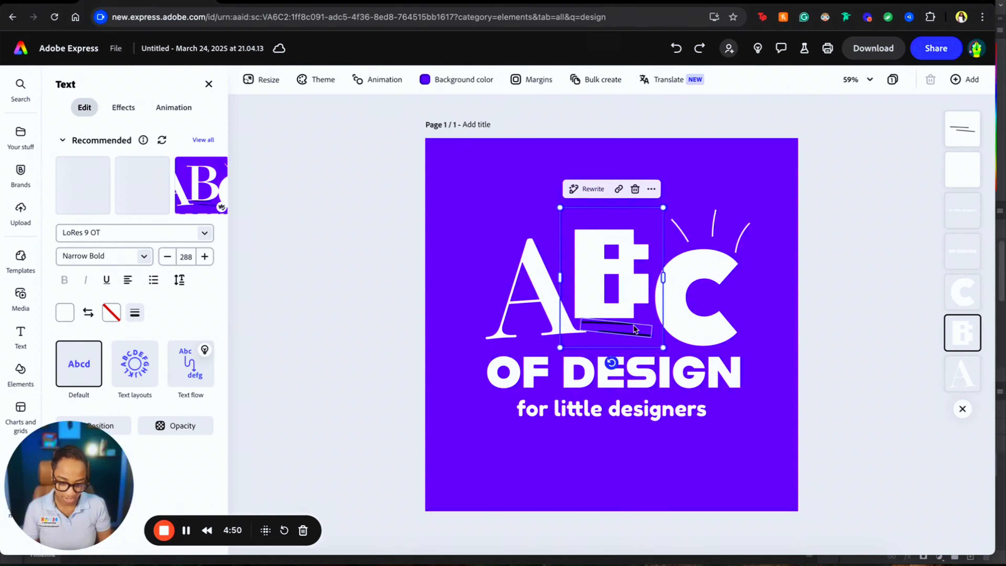
key(Up)
key(Up)
key(Up)
click(760, 354)
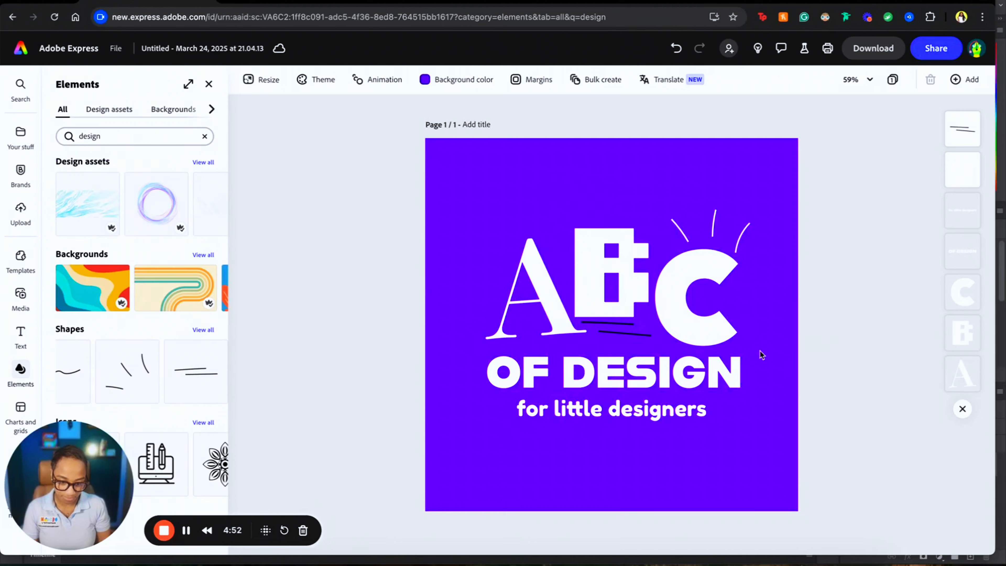
- Change the thin line beneath the B from black to white #FFFFFF
click(629, 337)
click(629, 337)
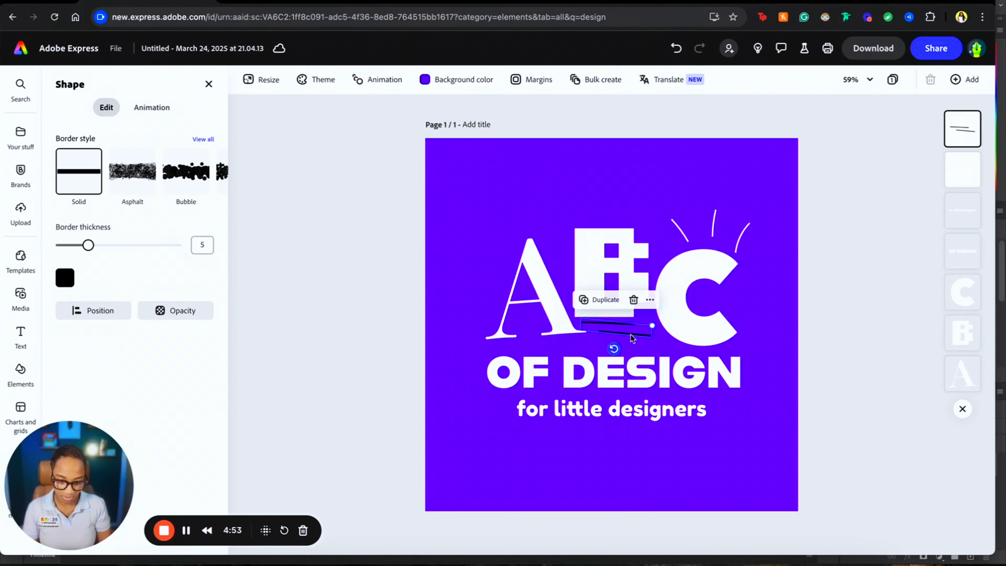
click(64, 277)
drag(97, 250, 81, 226)
click(301, 318)
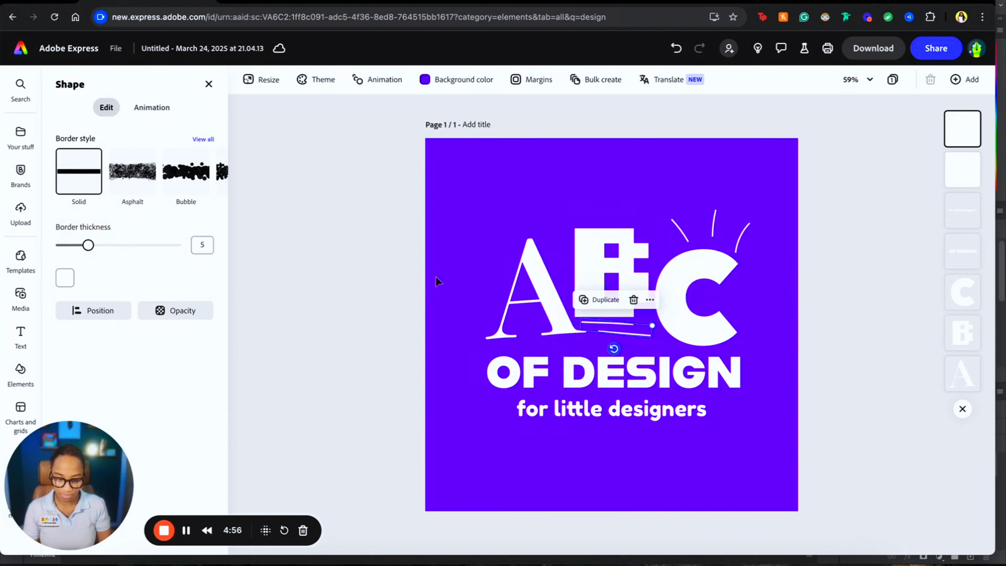
click(920, 281)
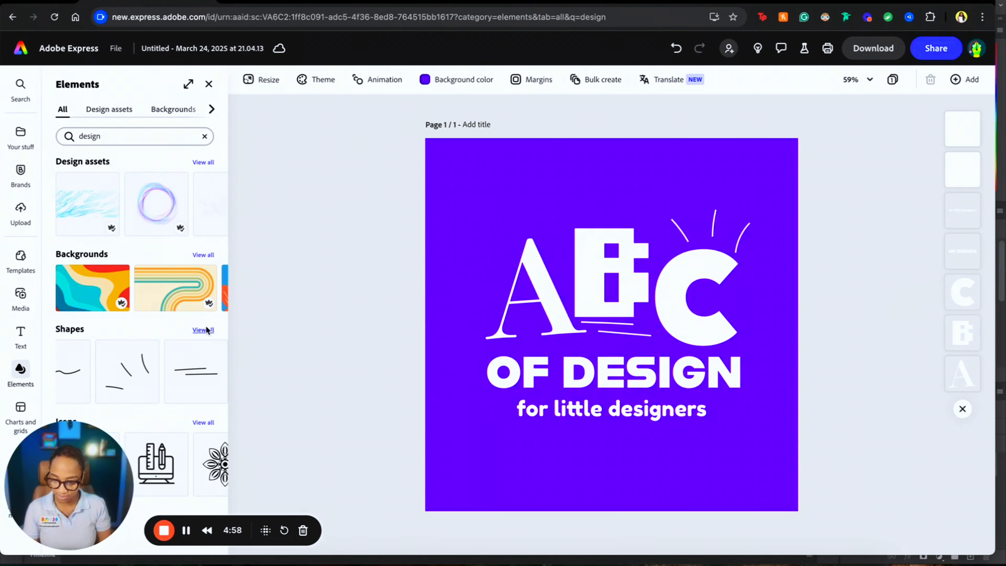
click(203, 329)
- Add the double-line stroke shape and move it onto the left side of the A
scroll(166, 399, down, 5)
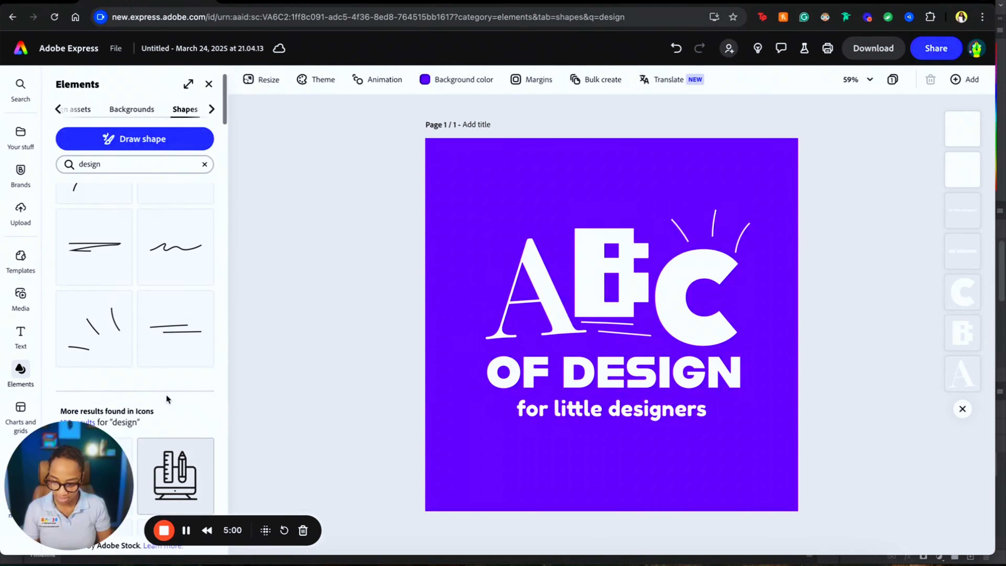
scroll(167, 398, up, 2)
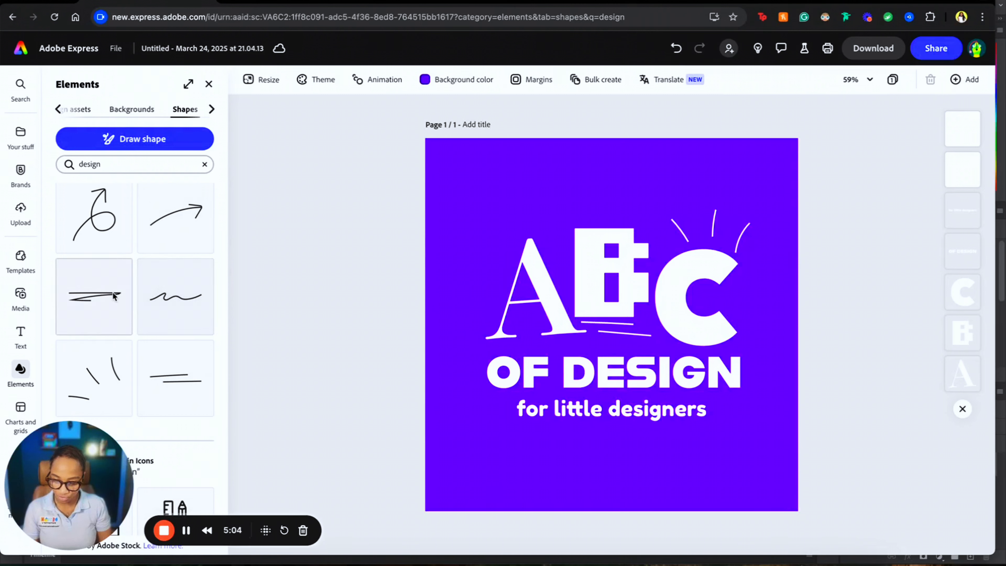
click(94, 295)
click(620, 325)
mouse_move(620, 325)
mouse_down()
mouse_move(526, 258)
mouse_move(459, 257)
mouse_move(459, 236)
mouse_move(489, 296)
mouse_move(471, 278)
mouse_up()
- Make the stroke's border white and clear the 'design' element search
click(65, 277)
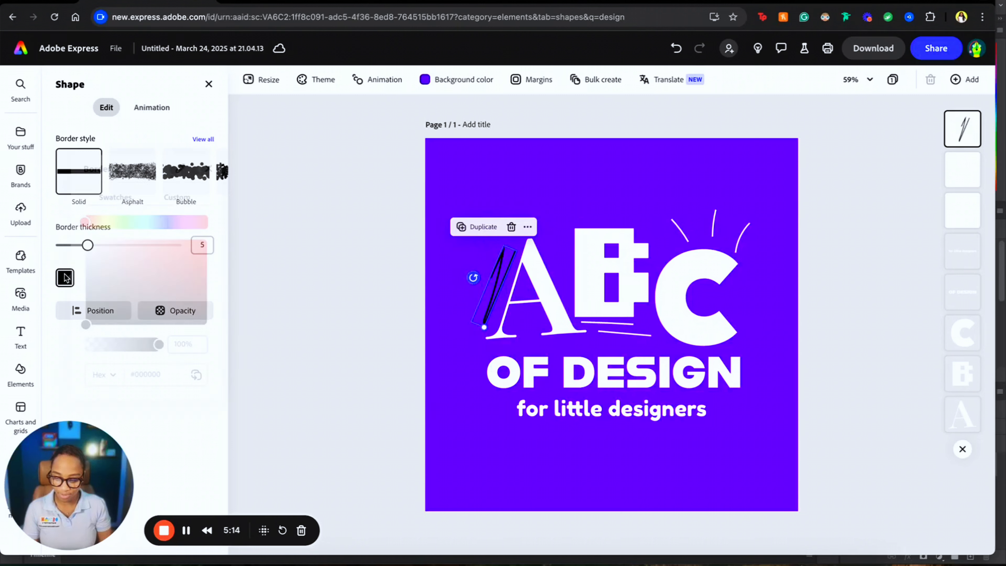
drag(128, 287, 90, 239)
click(211, 170)
click(332, 201)
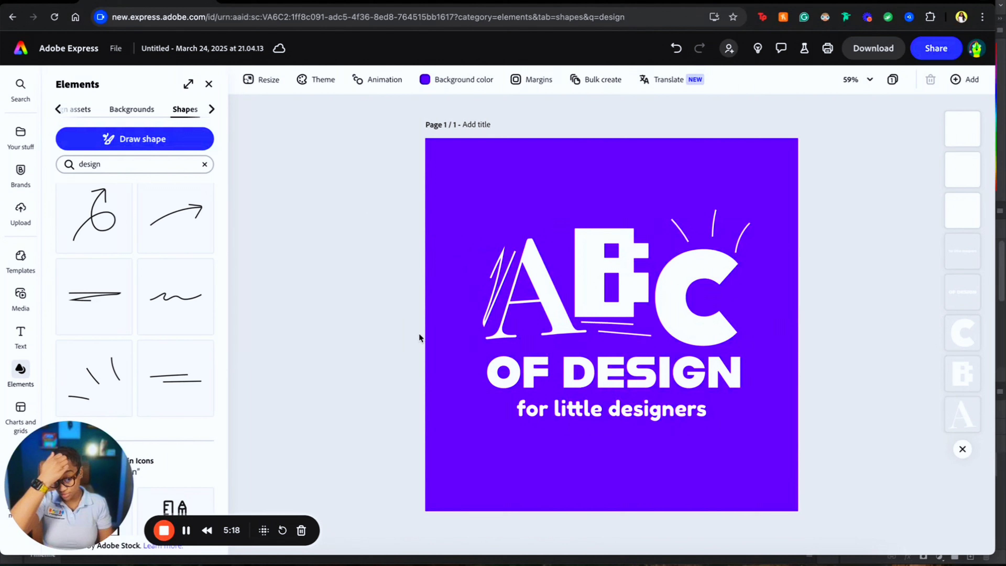
click(204, 164)
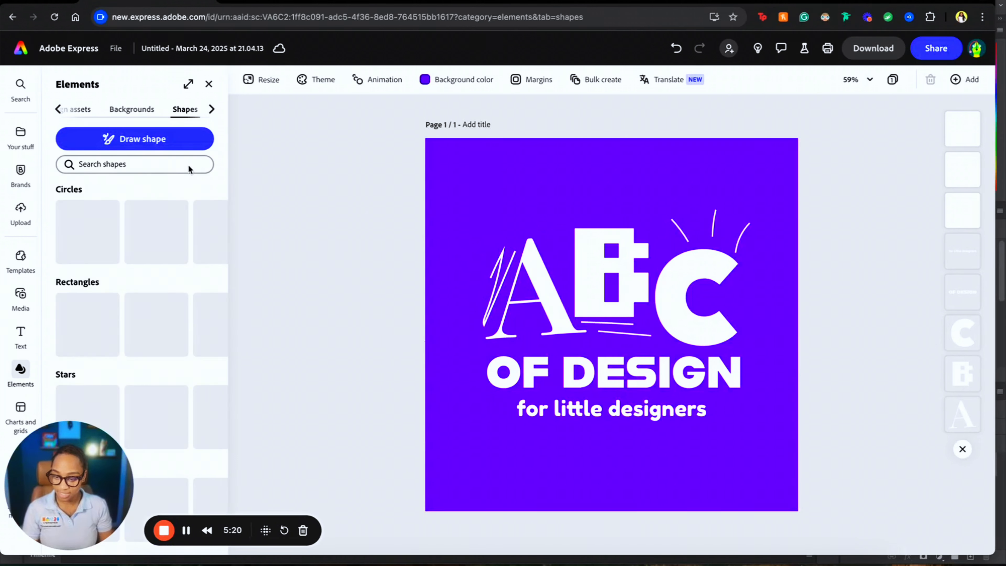
click(64, 110)
- Search Elements for 'doodle' and browse all the doodle design assets
click(128, 137)
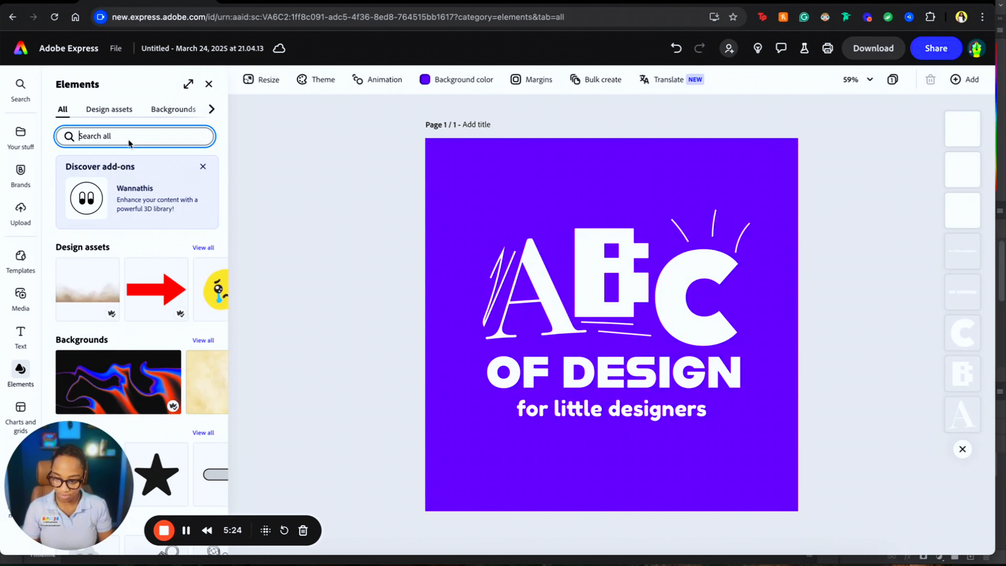
text(doodle)
key(Return)
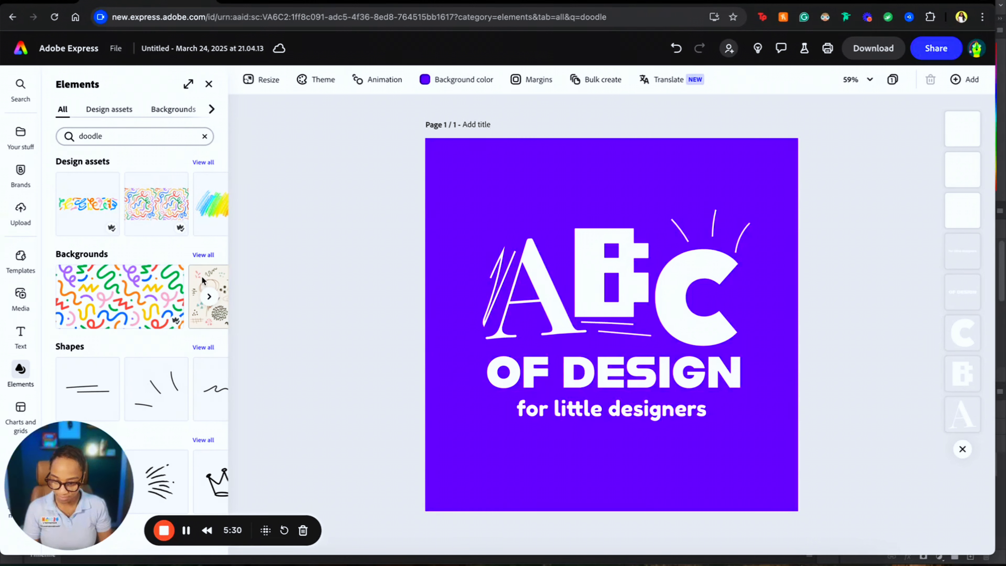
click(204, 162)
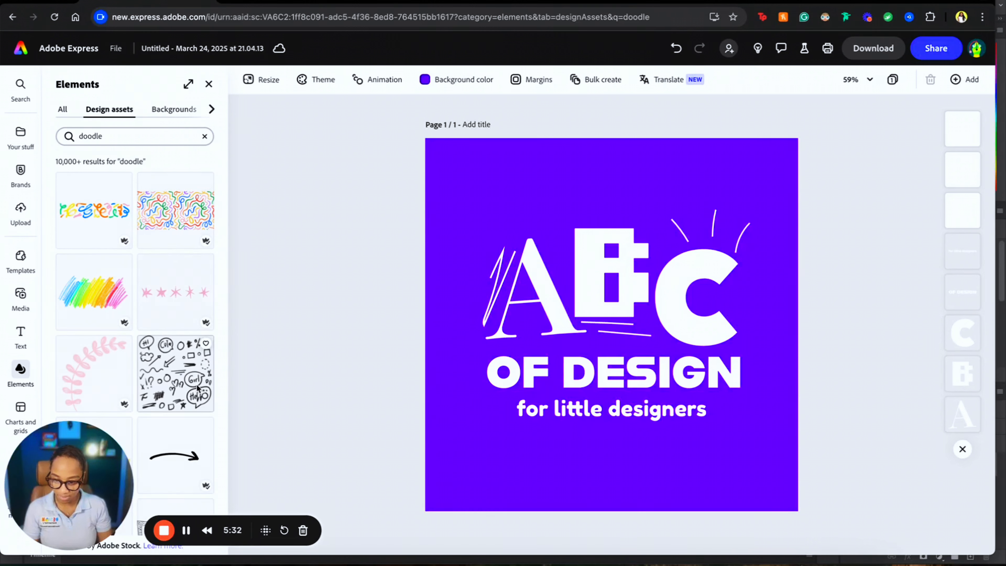
scroll(179, 368, down, 3)
scroll(179, 369, down, 5)
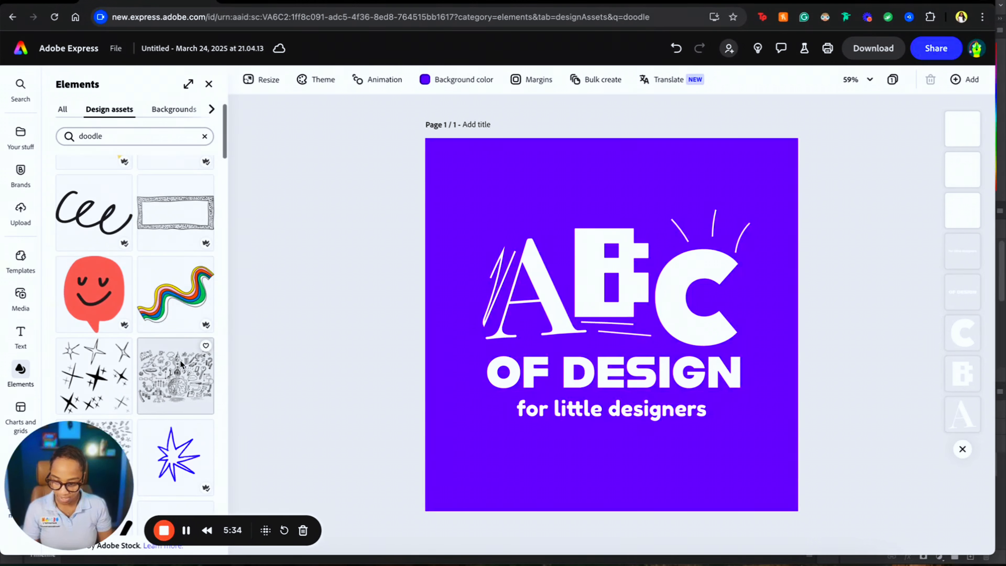
scroll(135, 254, down, 2)
scroll(135, 254, up, 1)
- Try out the blue star doodle, enlarging it and moving it to the lower left
click(176, 429)
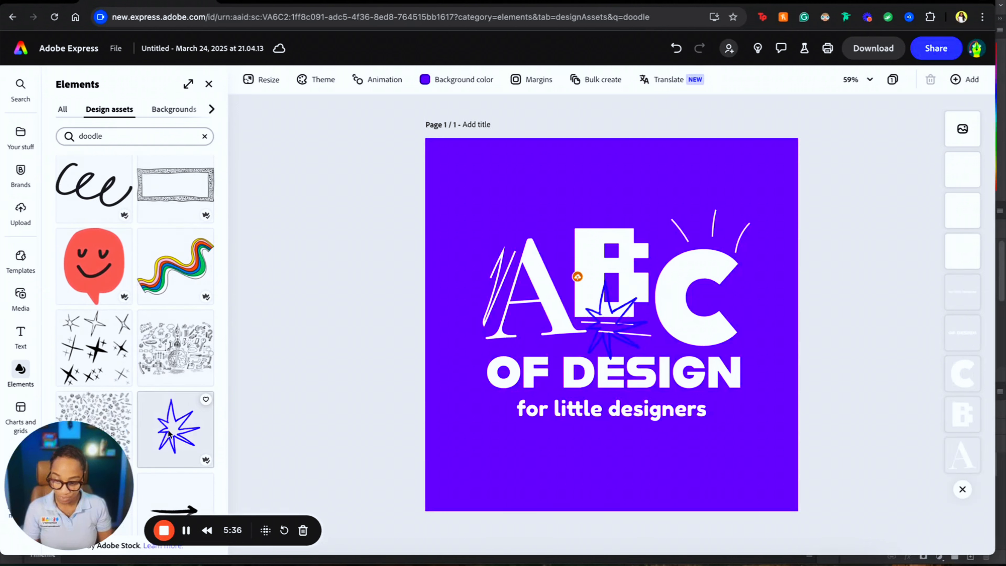
drag(607, 342, 491, 233)
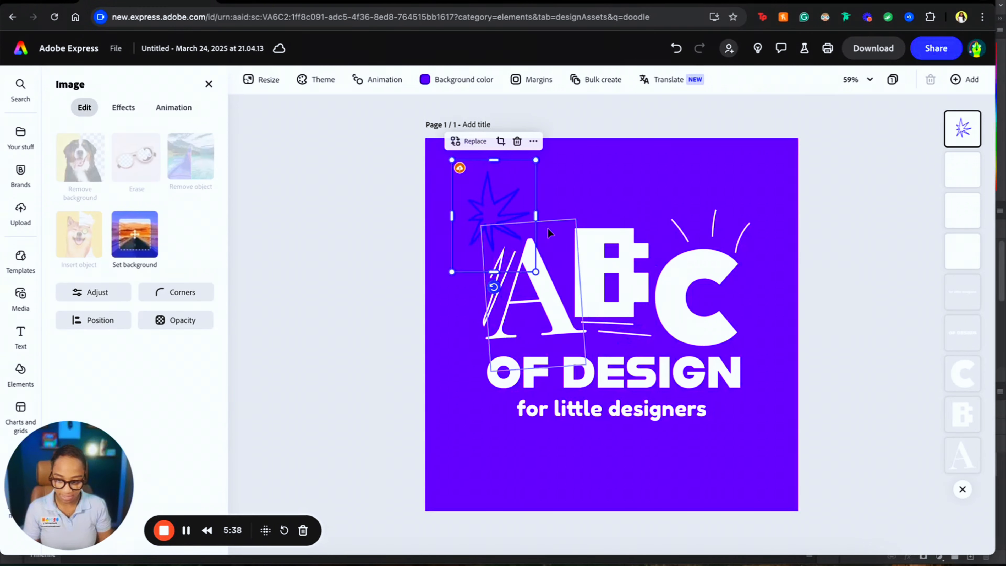
drag(536, 162, 550, 152)
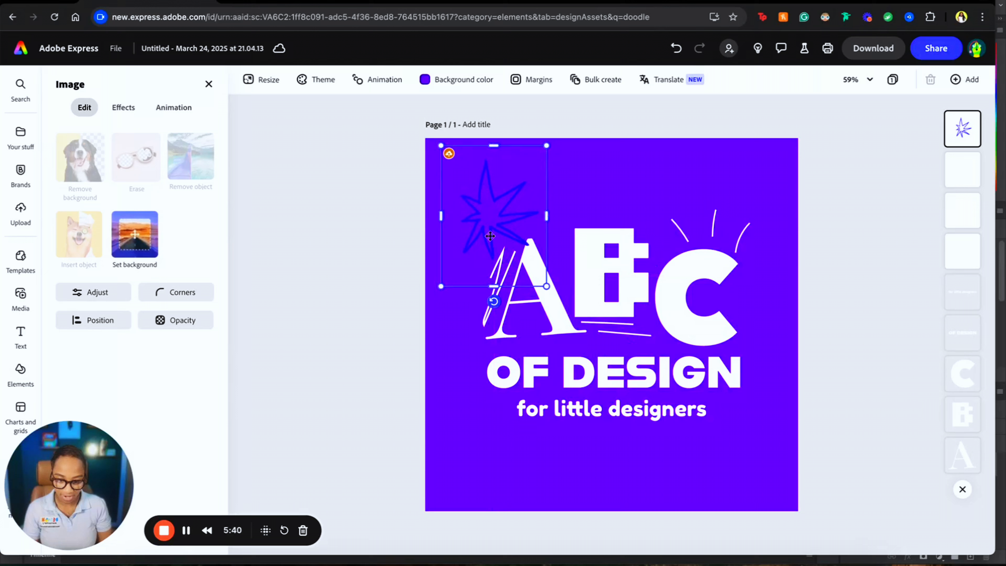
drag(496, 222, 455, 436)
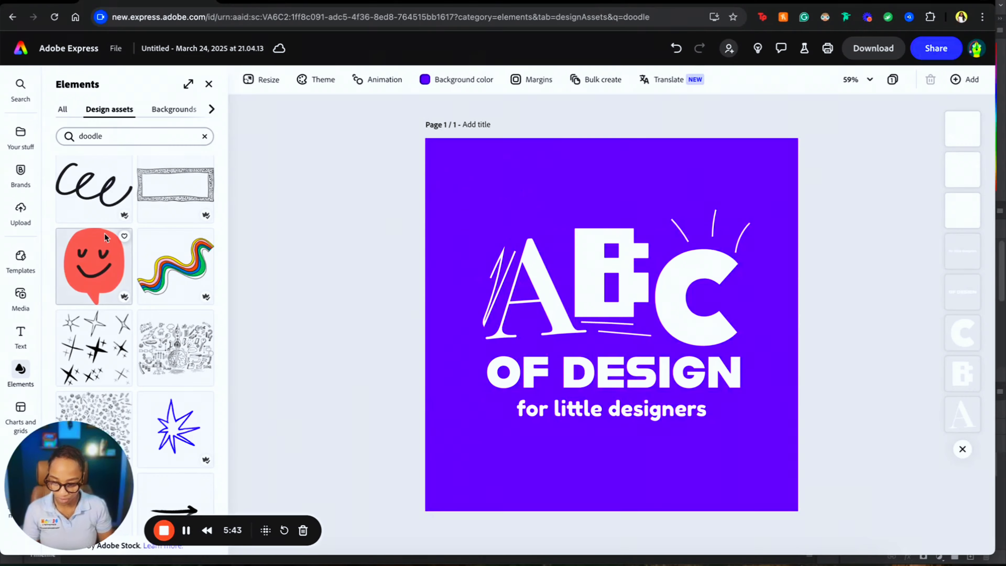
- Place the cyan squiggle doodle at the lower right, just beyond 'designers'
scroll(121, 269, down, 10)
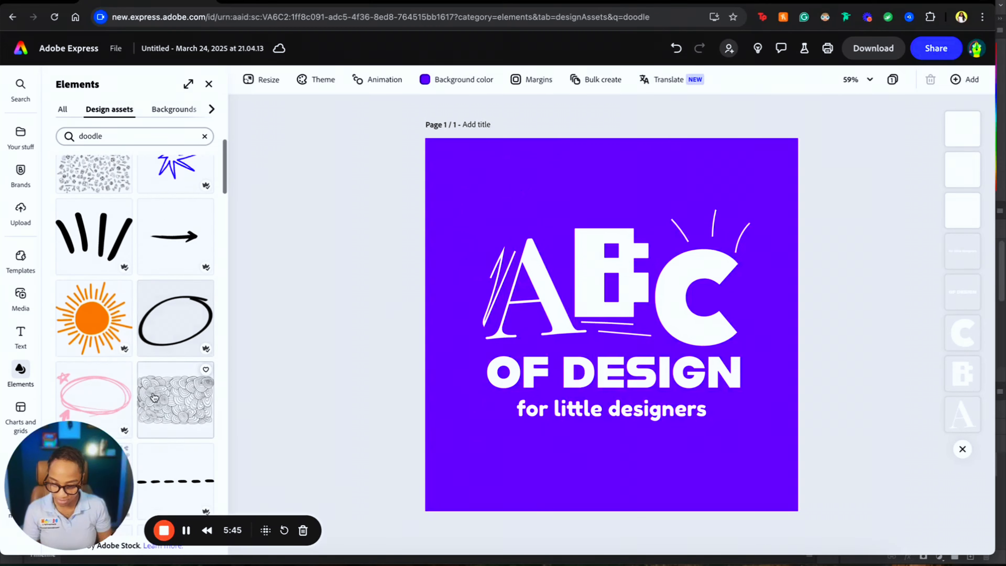
scroll(88, 322, down, 7)
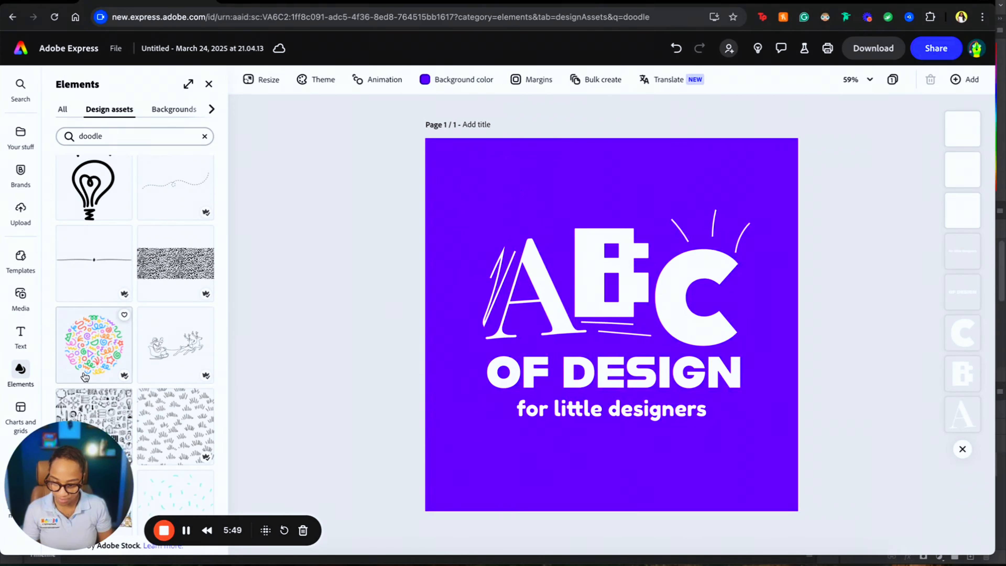
scroll(84, 376, down, 10)
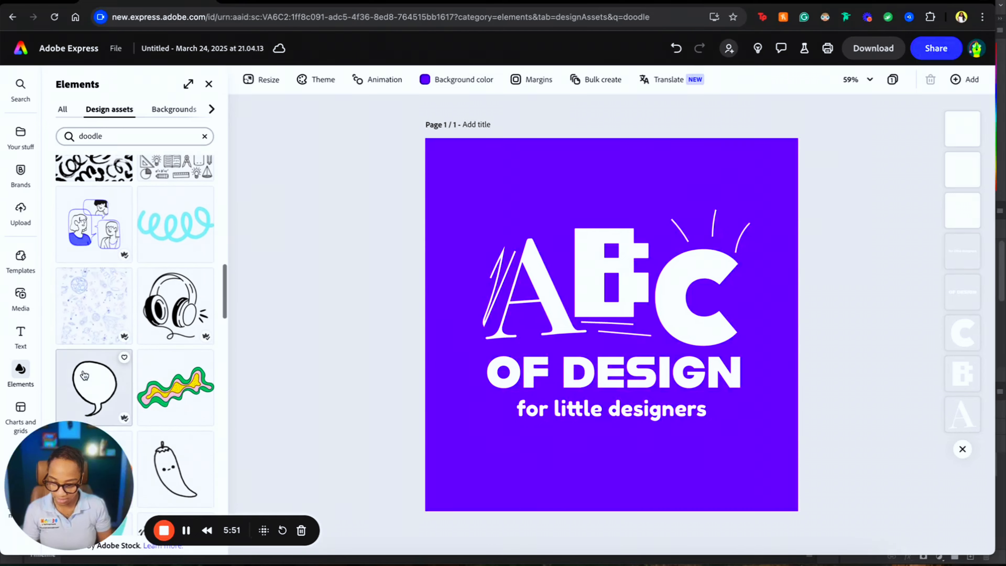
click(176, 224)
mouse_move(636, 333)
mouse_down()
mouse_move(513, 210)
mouse_move(566, 377)
mouse_move(758, 442)
mouse_move(819, 419)
mouse_move(812, 429)
mouse_up()
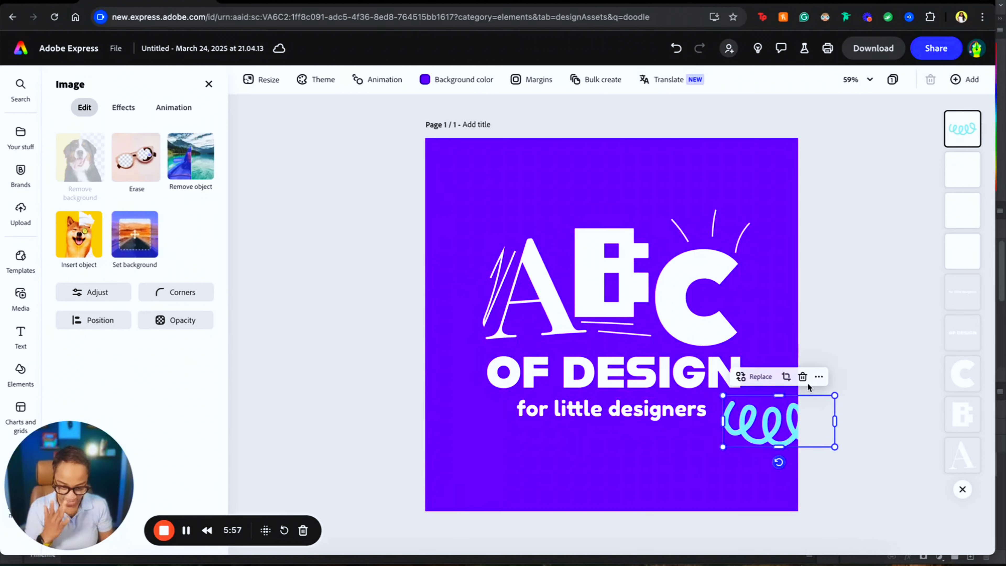
click(842, 343)
scroll(100, 374, down, 10)
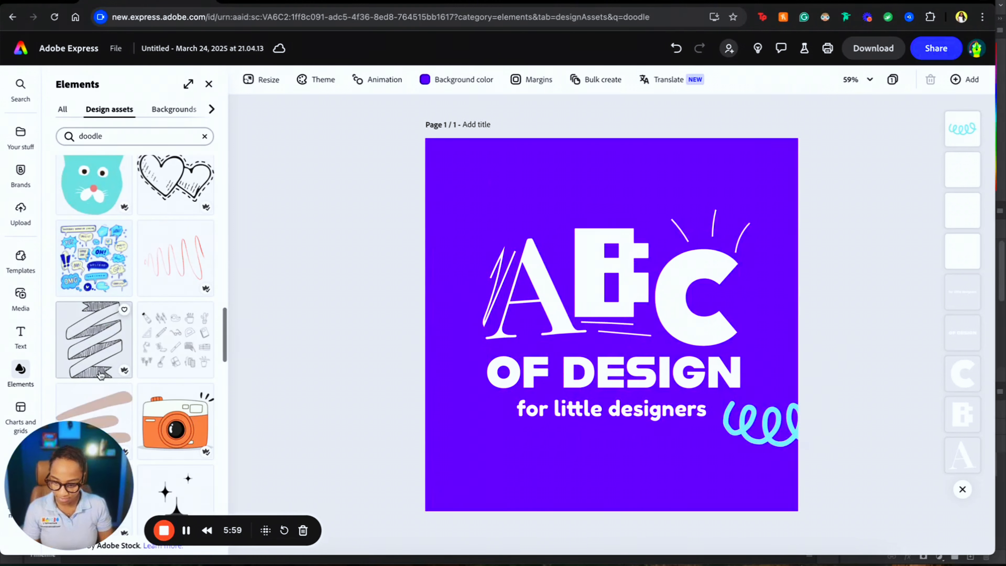
scroll(99, 374, down, 10)
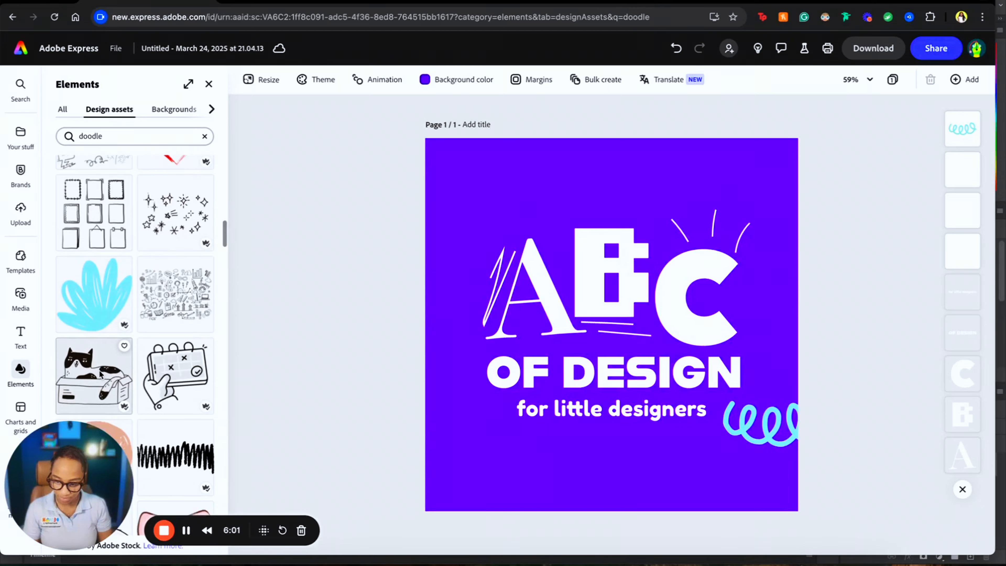
scroll(99, 374, down, 10)
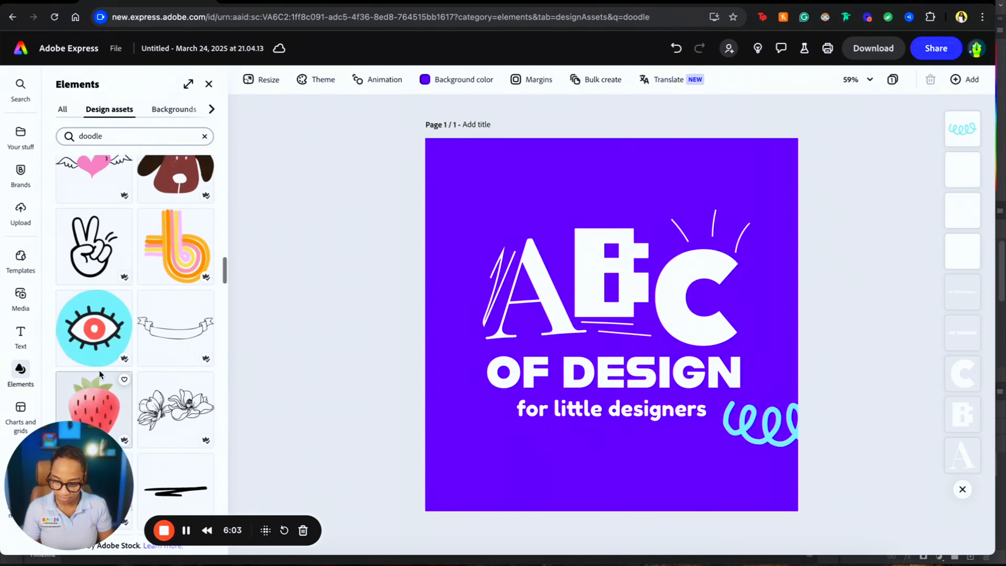
scroll(100, 374, down, 10)
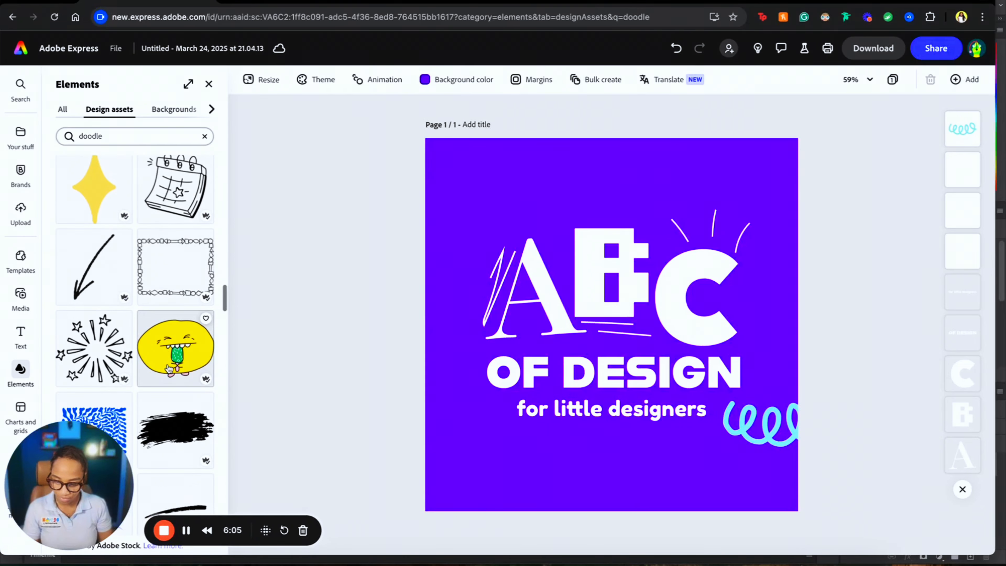
- Add a small yellow sparkle doodle to the left of the A
click(101, 188)
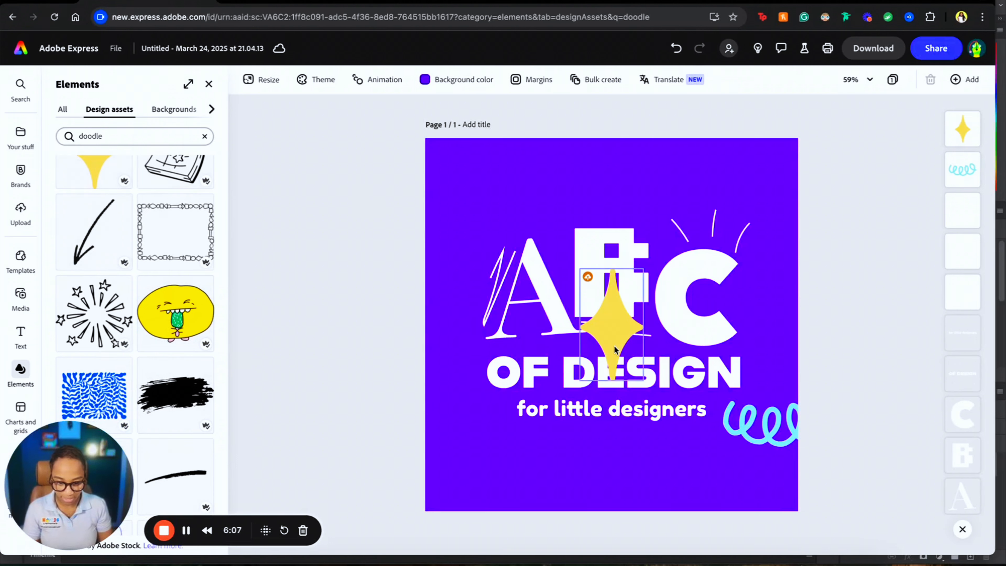
drag(611, 325, 475, 213)
drag(506, 156, 467, 252)
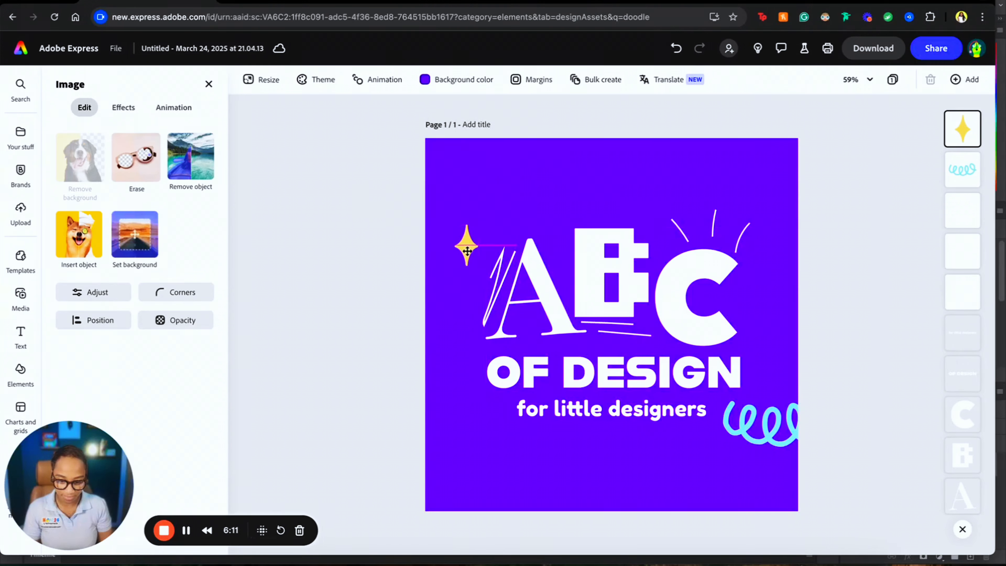
click(365, 269)
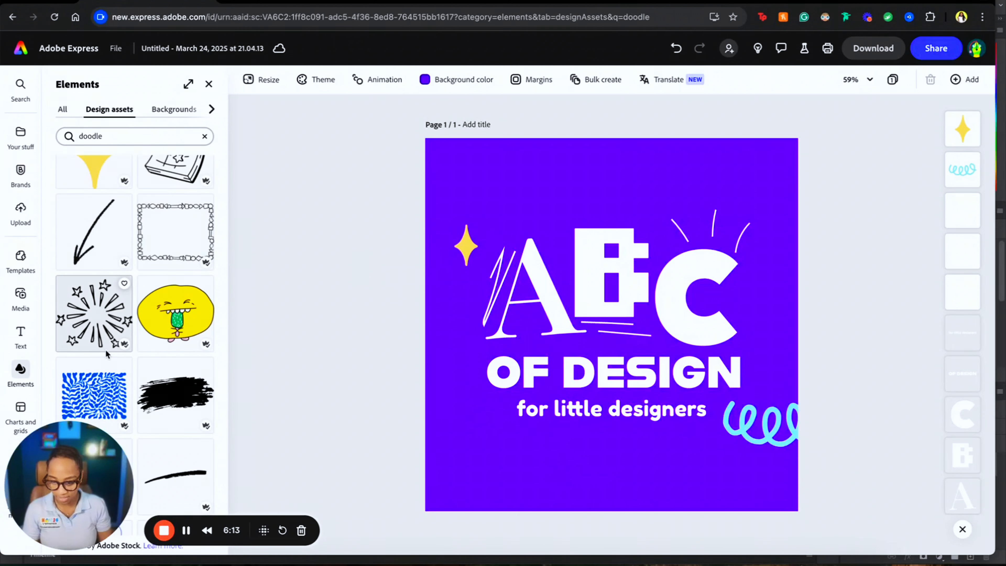
- Add the yellow star doodle and size it in the page's top-right corner
scroll(105, 349, down, 5)
scroll(105, 349, down, 4)
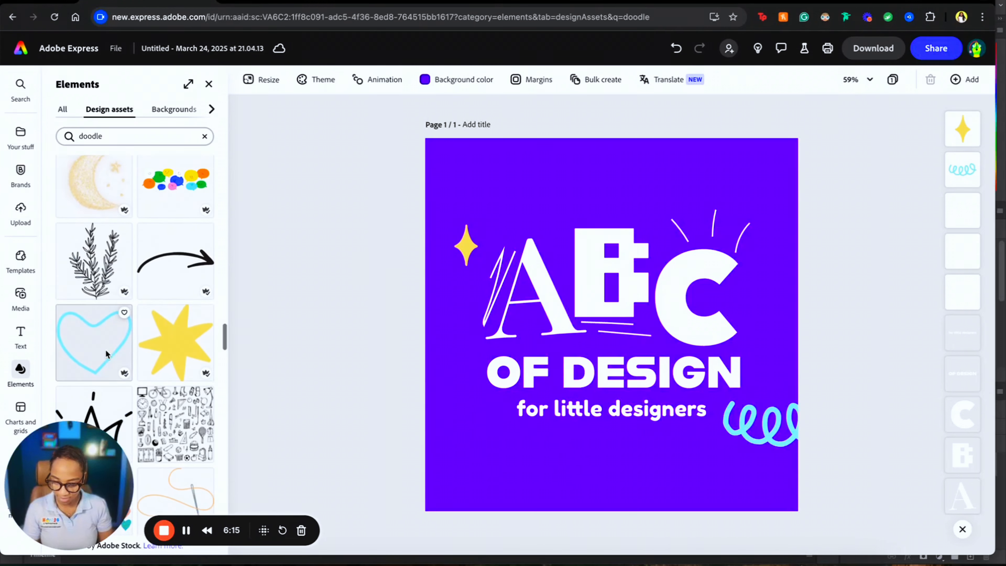
click(160, 335)
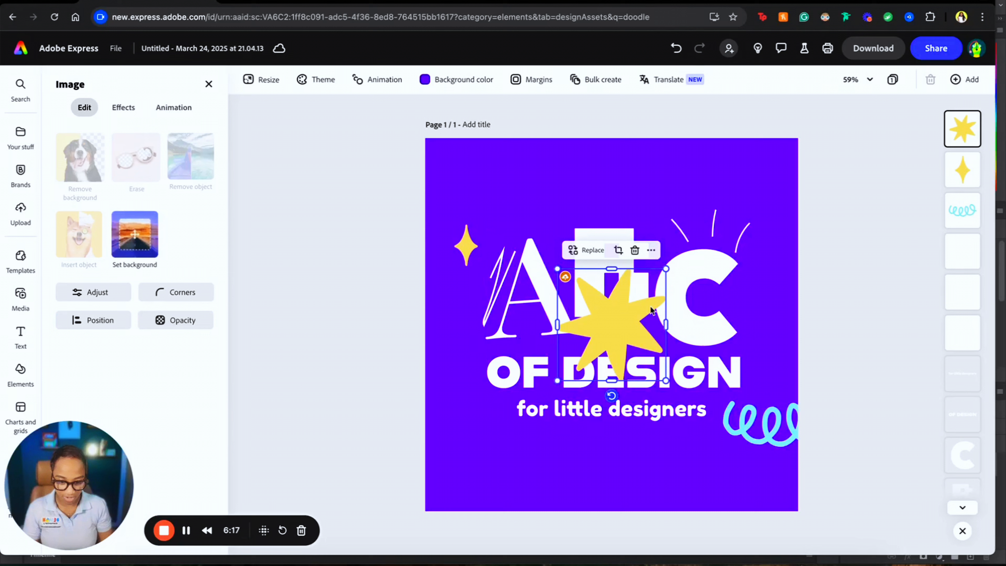
drag(666, 269, 750, 178)
click(834, 209)
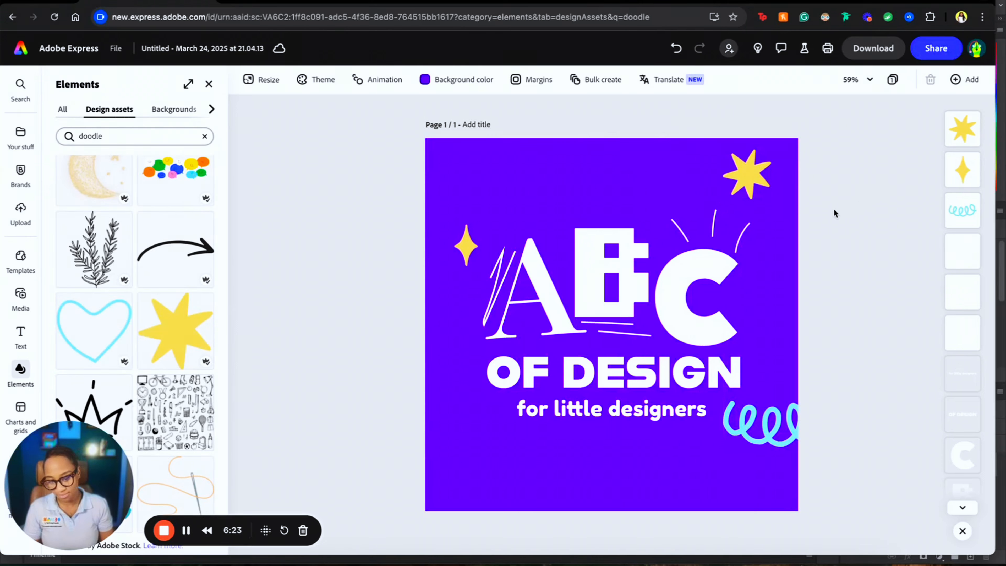
- Scroll through the remaining doodle results, then clear the 'doodle' search
scroll(164, 389, down, 5)
scroll(164, 389, down, 15)
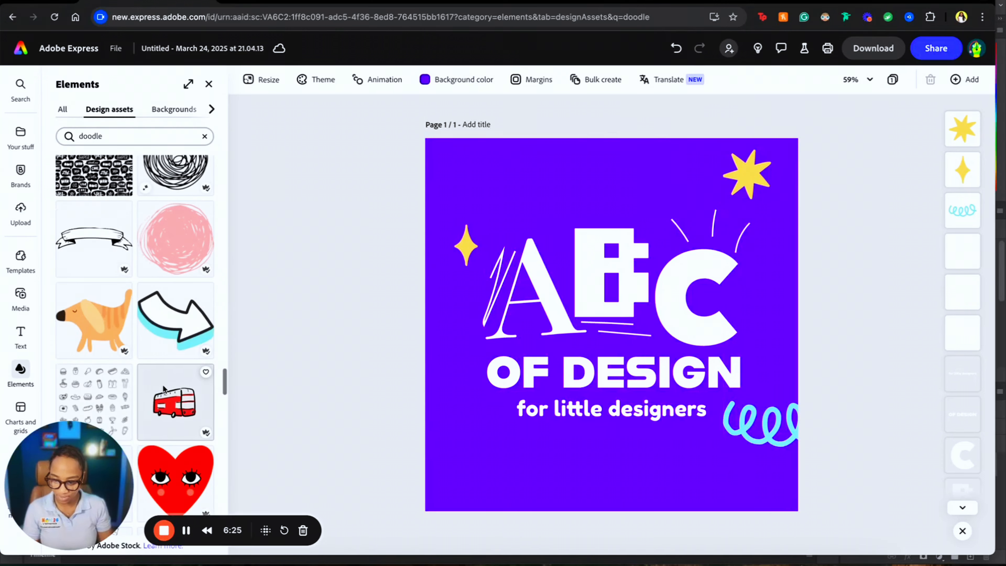
scroll(163, 386, down, 10)
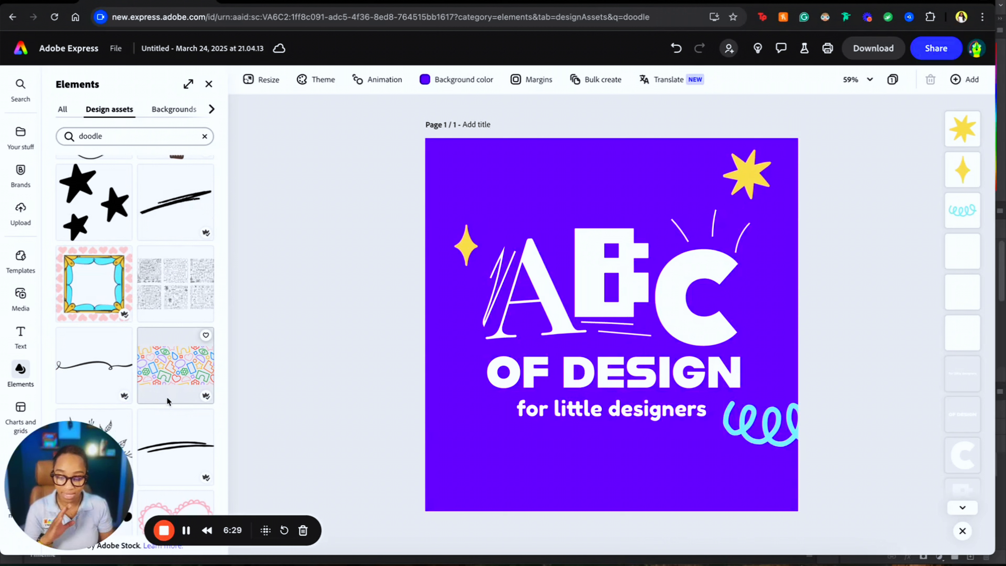
scroll(166, 397, down, 2)
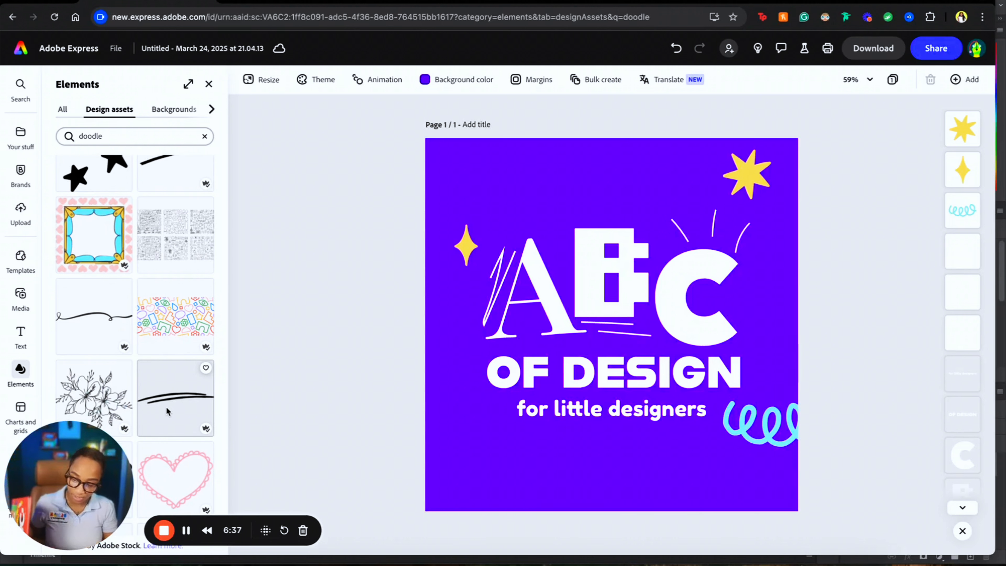
scroll(165, 406, down, 5)
scroll(174, 312, down, 10)
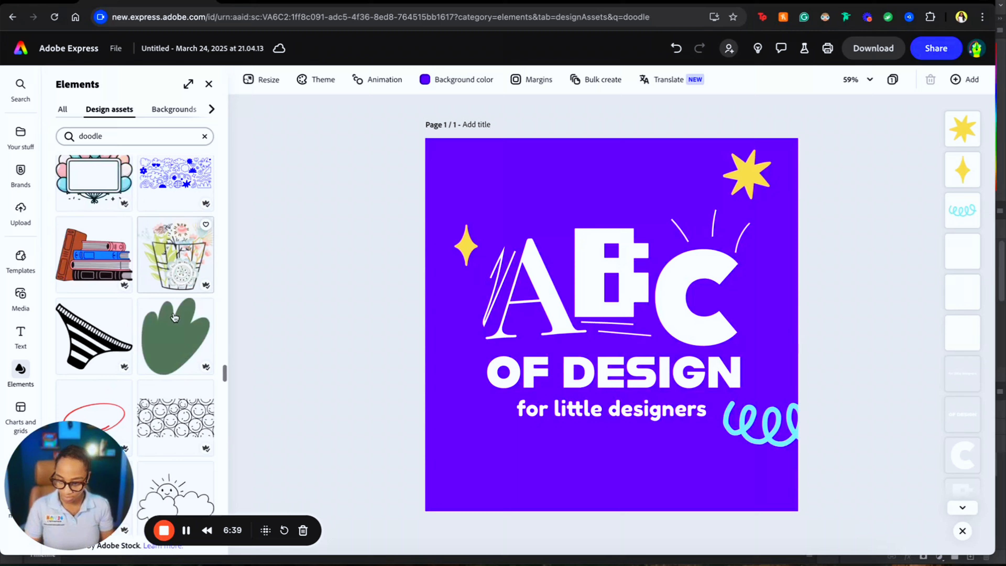
scroll(173, 312, down, 8)
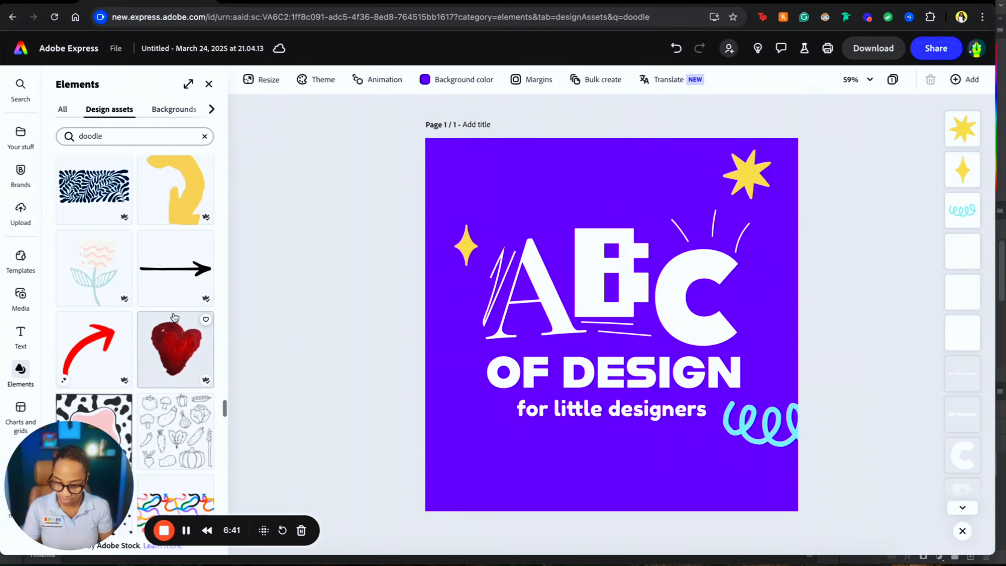
scroll(174, 317, down, 8)
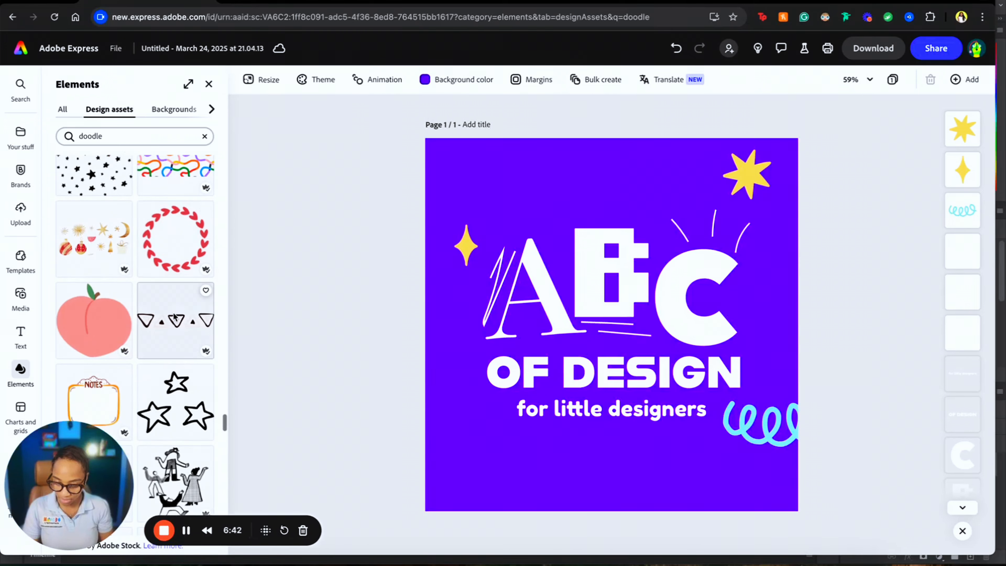
click(203, 137)
click(179, 136)
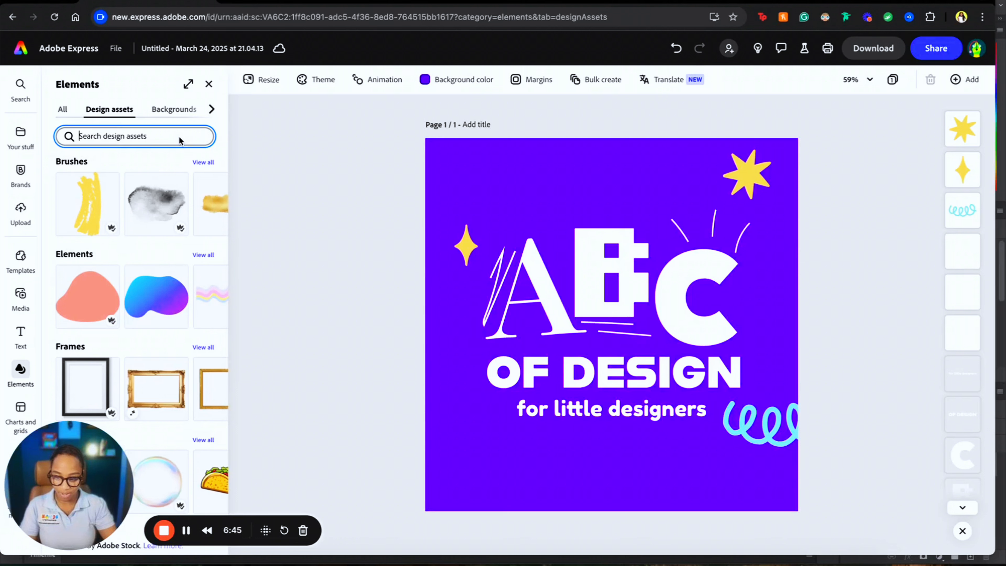
text(design)
key(Return)
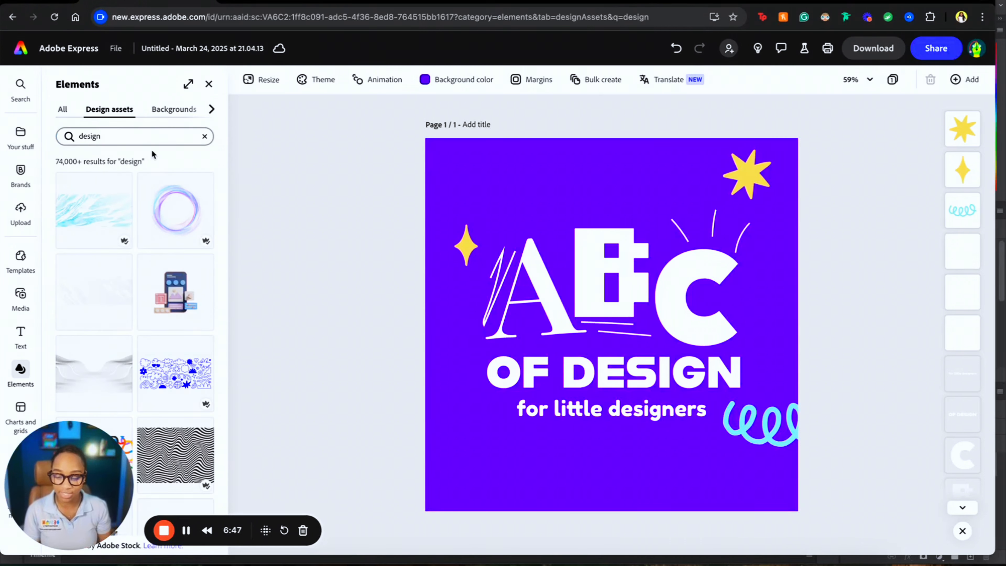
scroll(133, 293, down, 10)
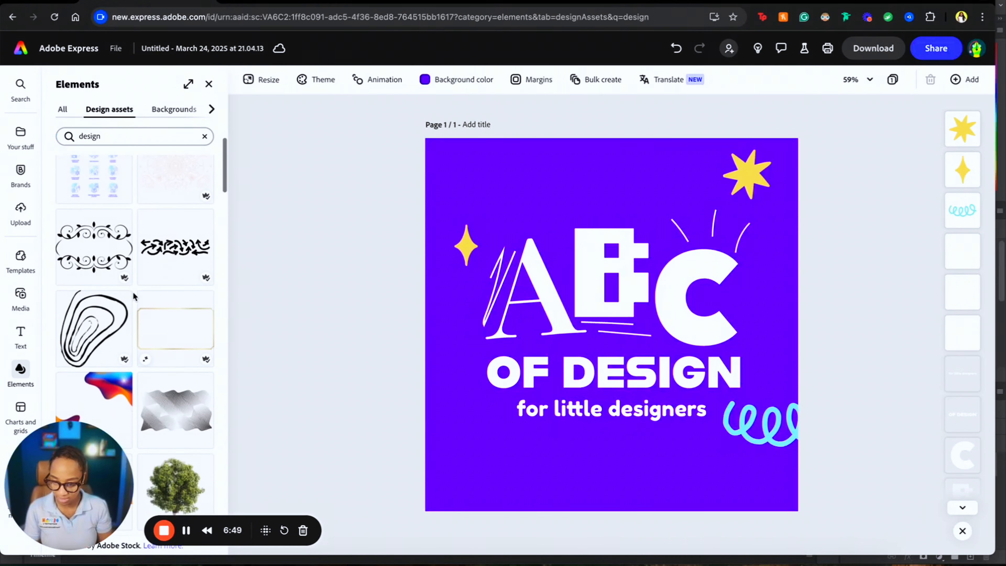
scroll(133, 296, down, 10)
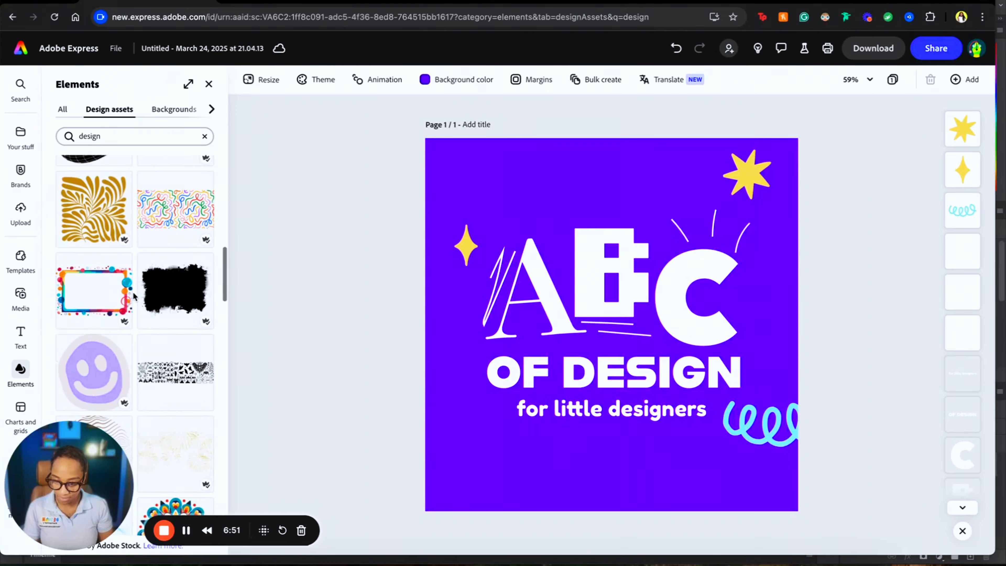
scroll(133, 294, up, 3)
scroll(133, 294, down, 5)
scroll(114, 290, down, 6)
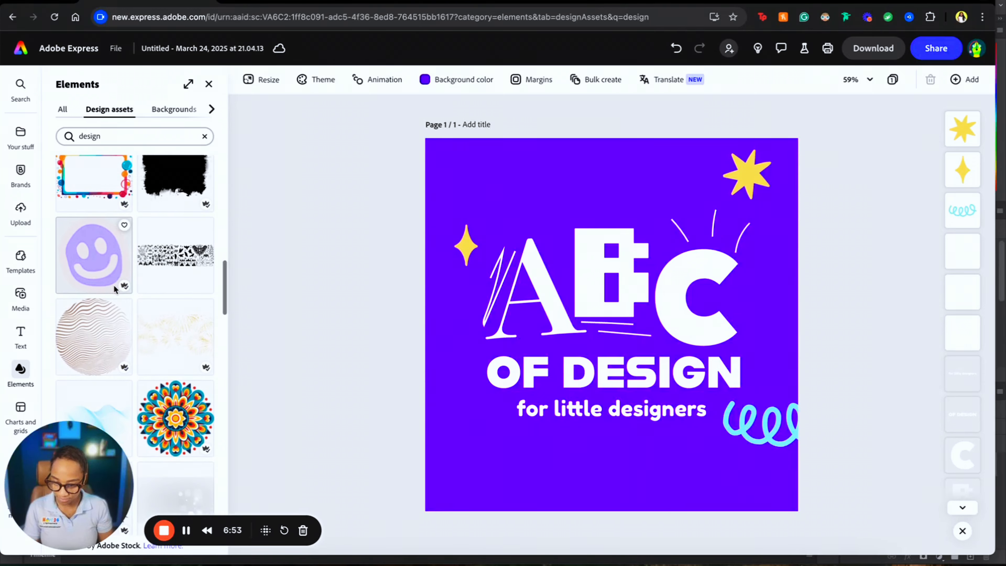
click(204, 137)
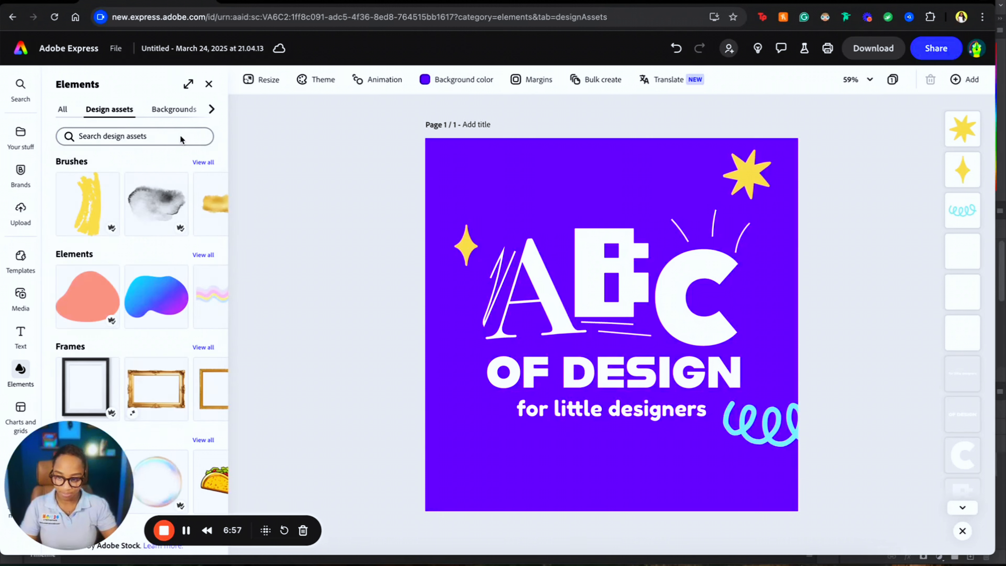
click(181, 136)
text(laptop)
key(Return)
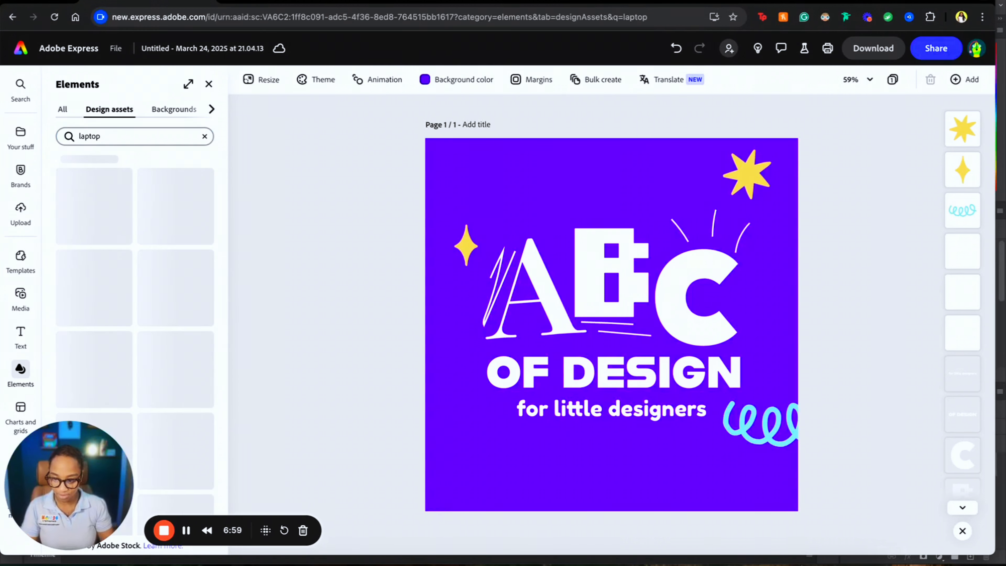
scroll(183, 332, down, 5)
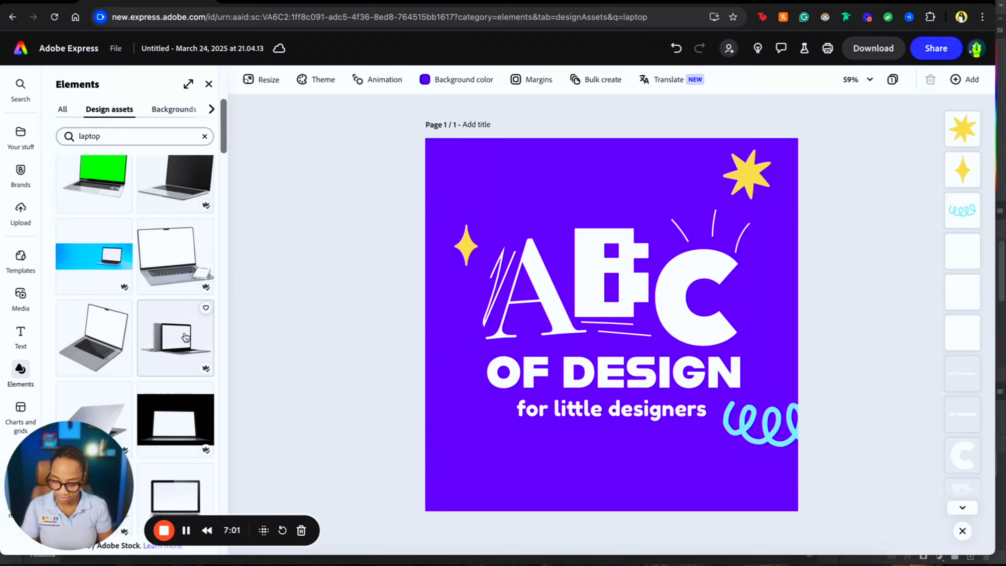
scroll(185, 337, down, 10)
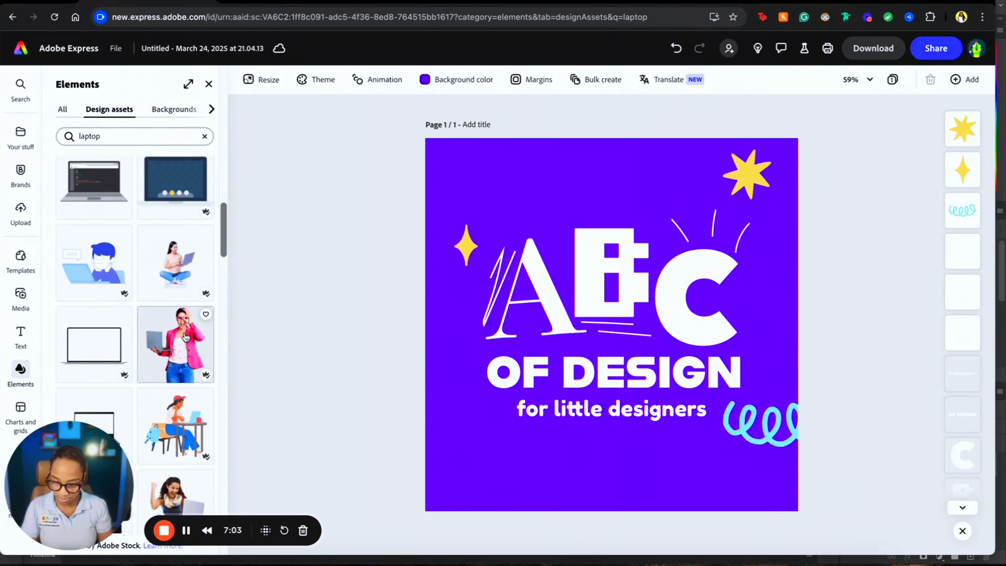
scroll(185, 337, down, 10)
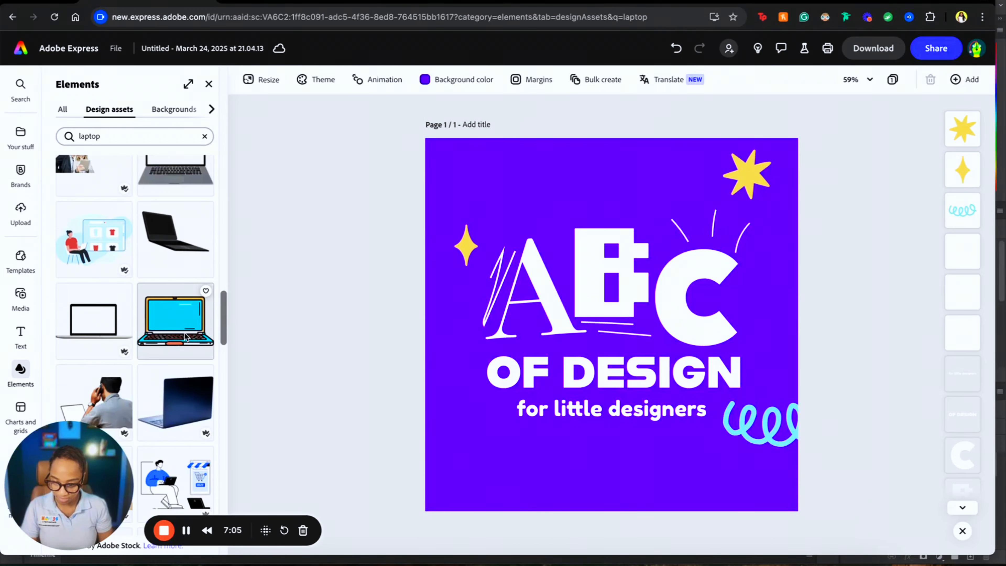
scroll(185, 337, down, 5)
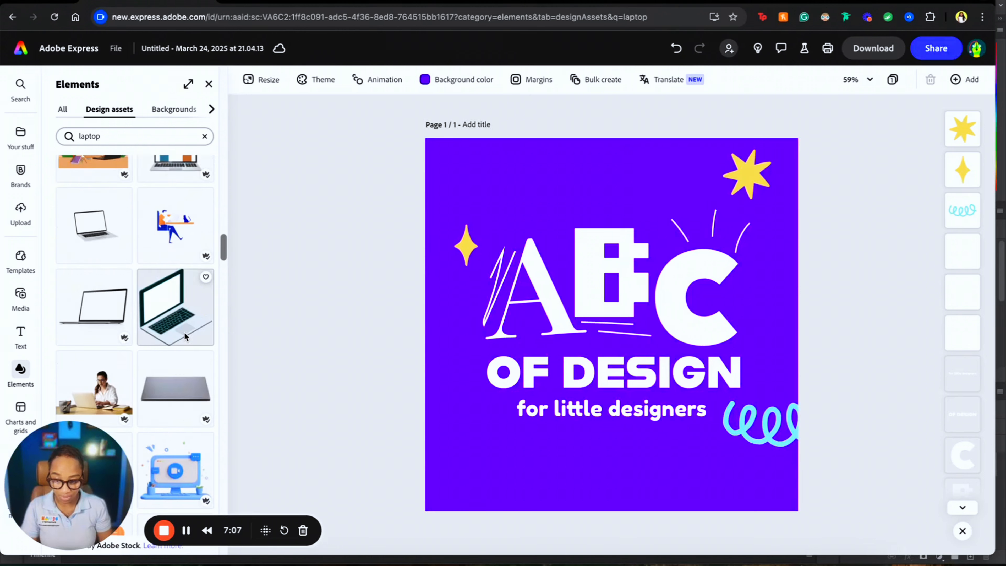
click(204, 136)
click(186, 138)
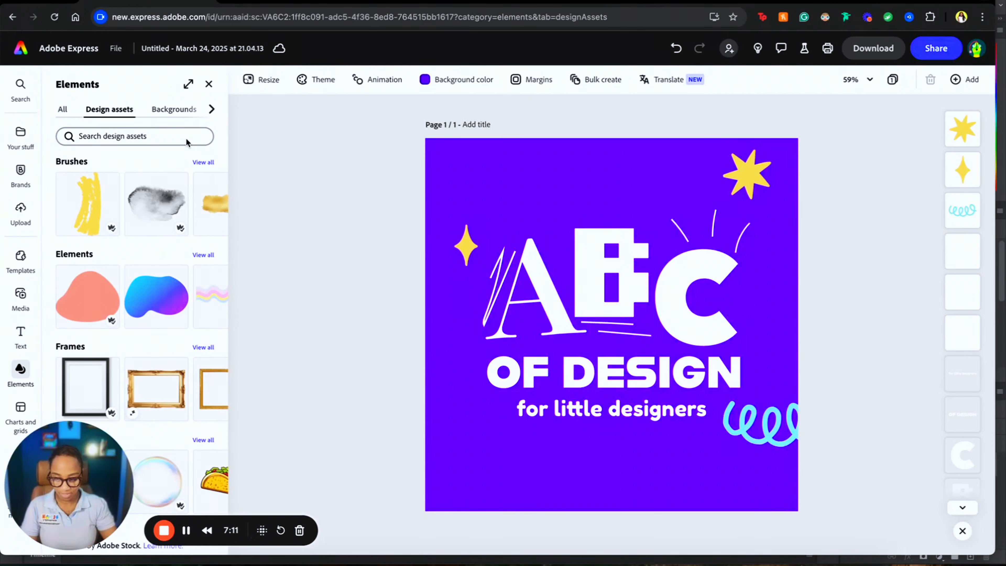
- Search Elements for 'drawing' and add the yellow pencil asset
click(187, 139)
text(drawing)
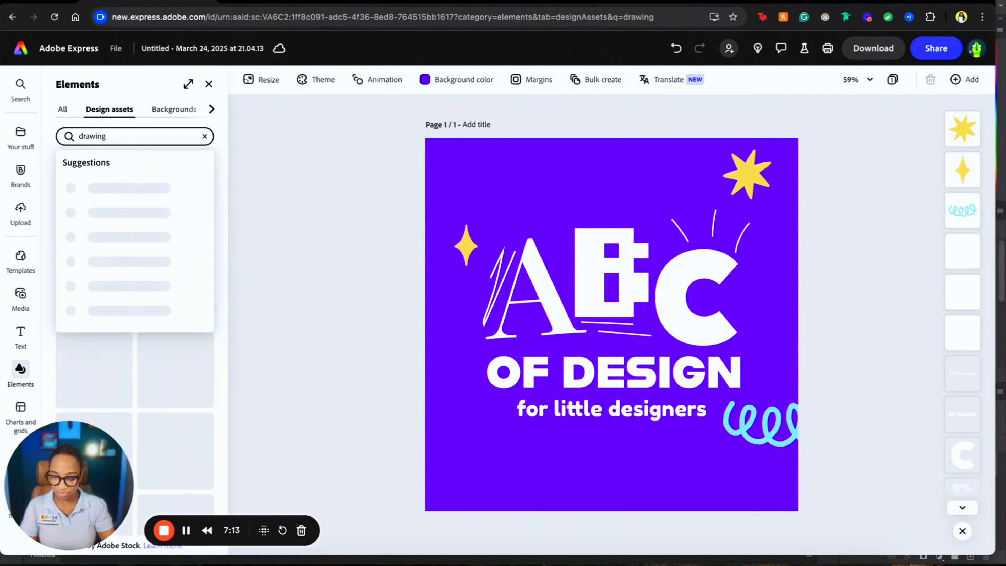
key(Return)
scroll(171, 344, down, 3)
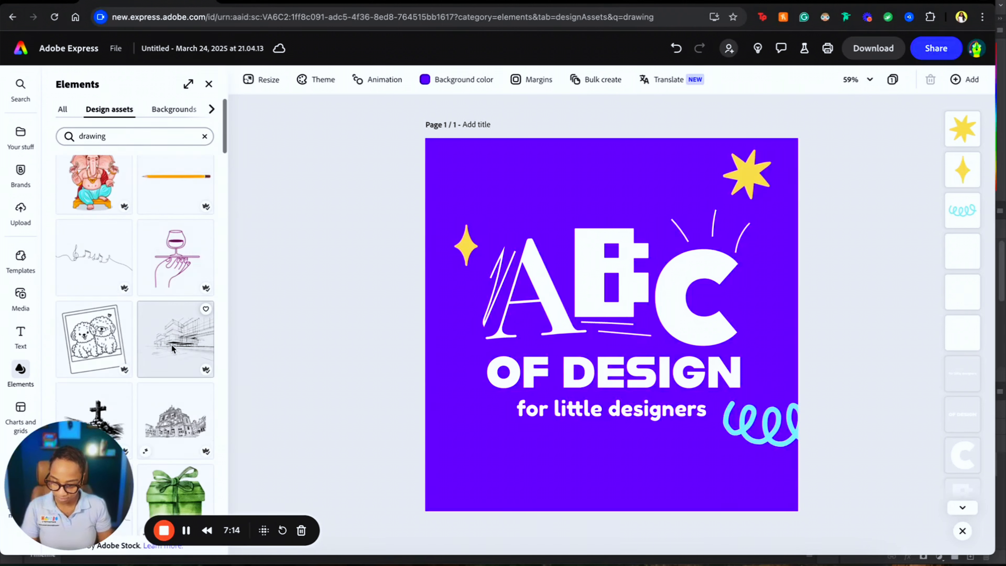
click(190, 189)
- Enlarge the pencil, rotate it level and lay it under the tagline
click(634, 327)
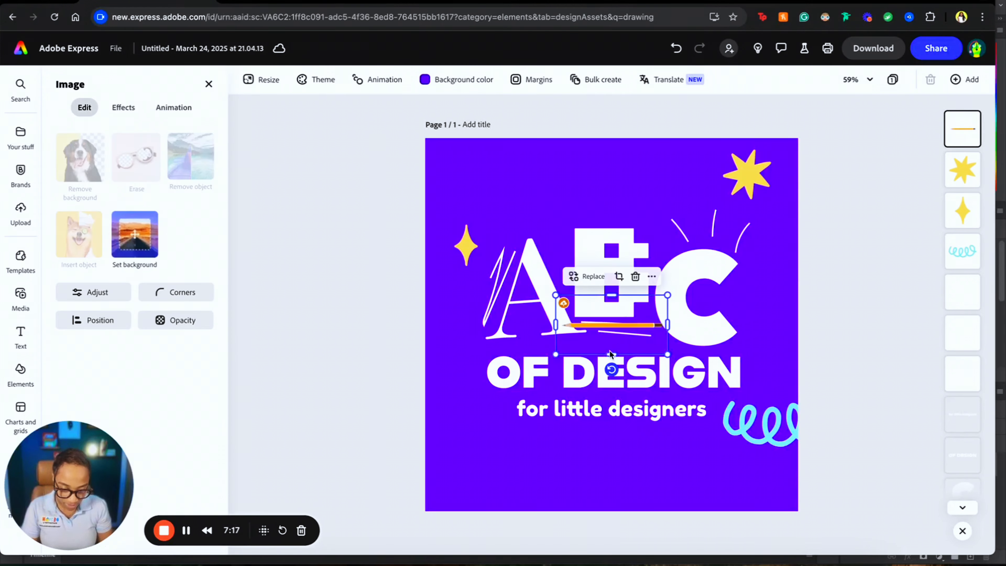
drag(555, 359, 403, 416)
mouse_move(540, 445)
mouse_down()
mouse_move(494, 422)
mouse_move(478, 285)
mouse_move(540, 268)
mouse_up()
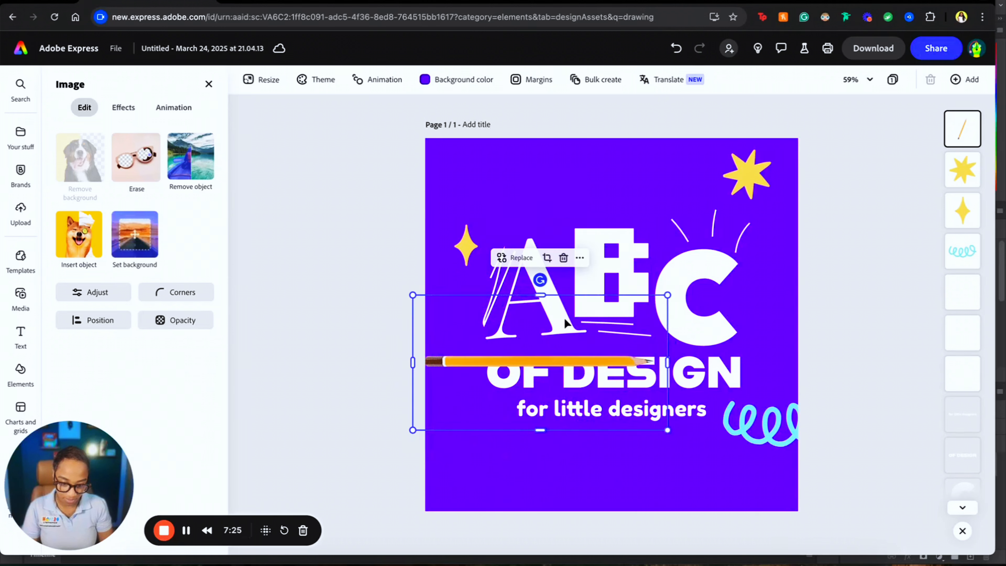
mouse_move(564, 318)
mouse_down()
mouse_move(664, 434)
mouse_move(673, 425)
mouse_up()
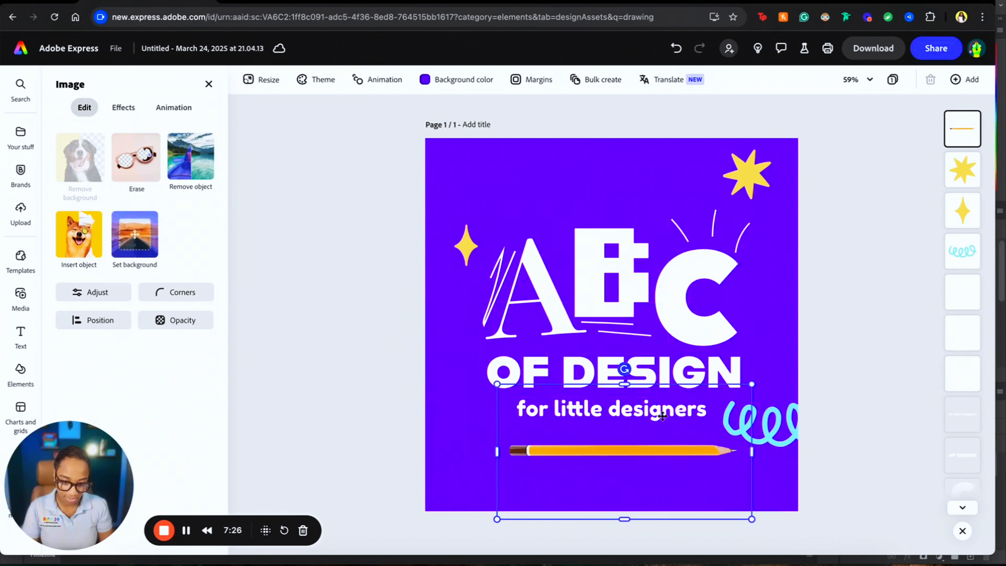
click(845, 314)
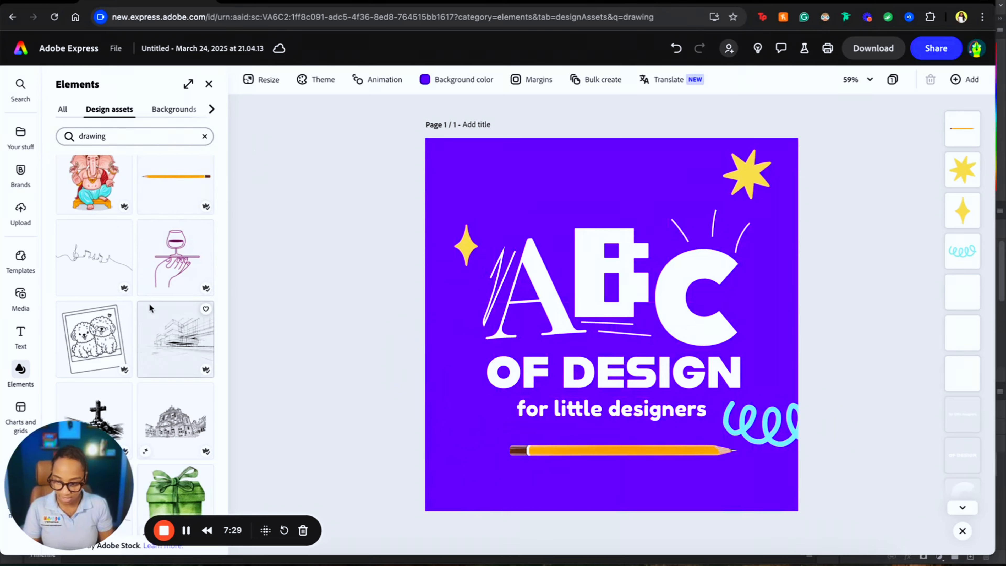
- Place a small red heart just left of OF DESIGN
scroll(149, 305, down, 10)
scroll(150, 308, down, 8)
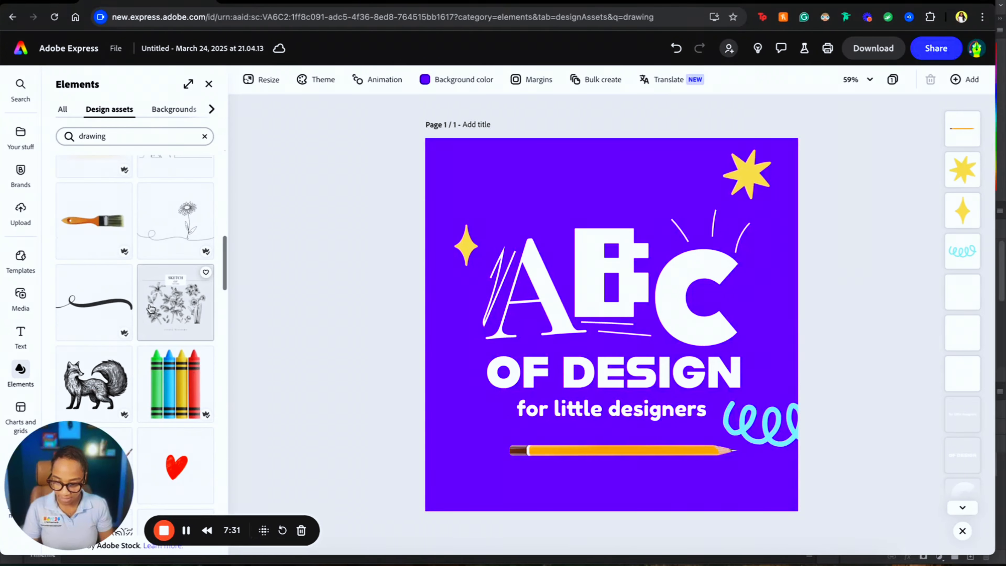
scroll(168, 421, up, 3)
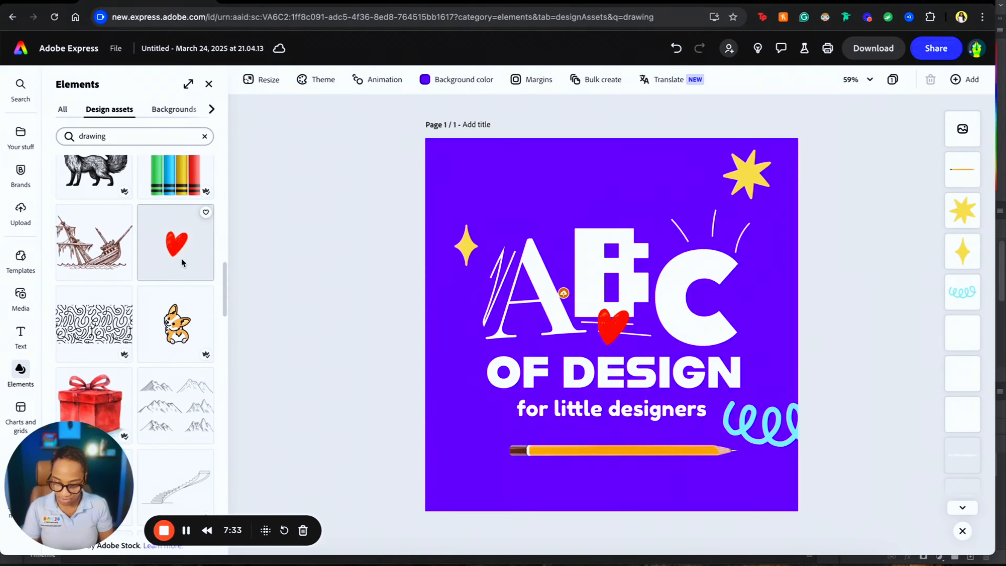
drag(181, 258, 461, 364)
click(275, 292)
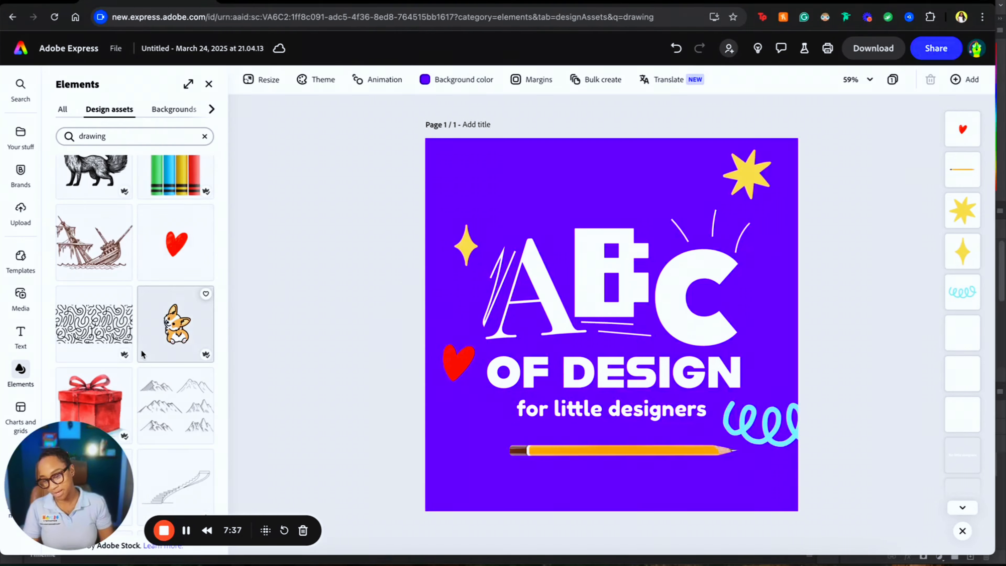
- Browse further through the 'drawing' results for the yellow highlighter stroke
scroll(141, 349, up, 3)
scroll(186, 204, up, 3)
scroll(186, 205, down, 10)
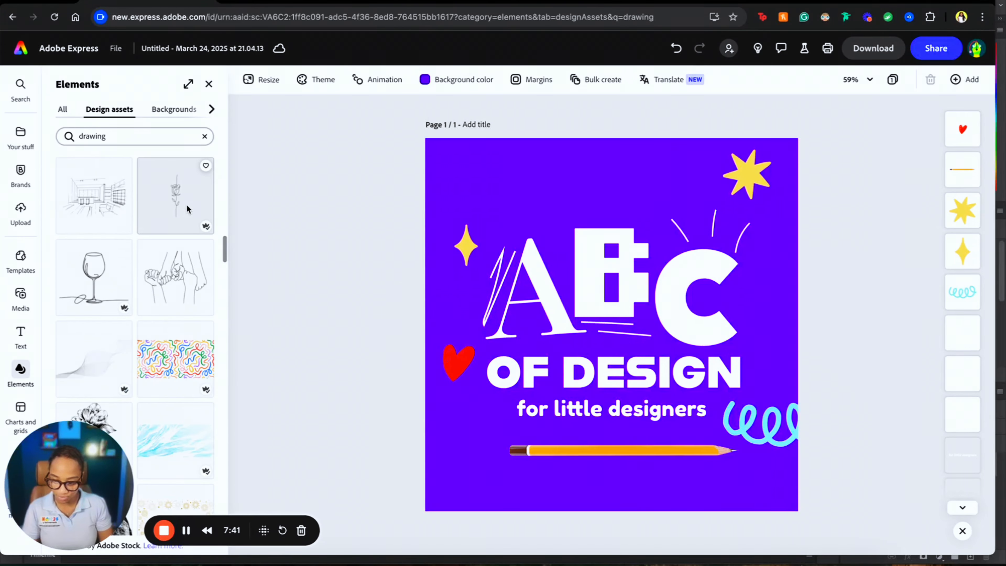
scroll(164, 243, down, 10)
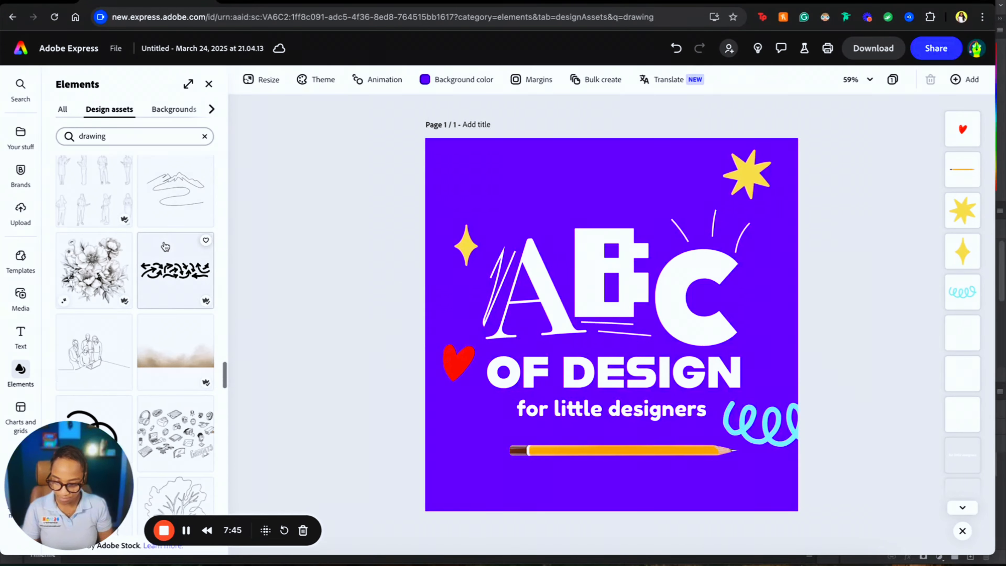
scroll(164, 241, down, 10)
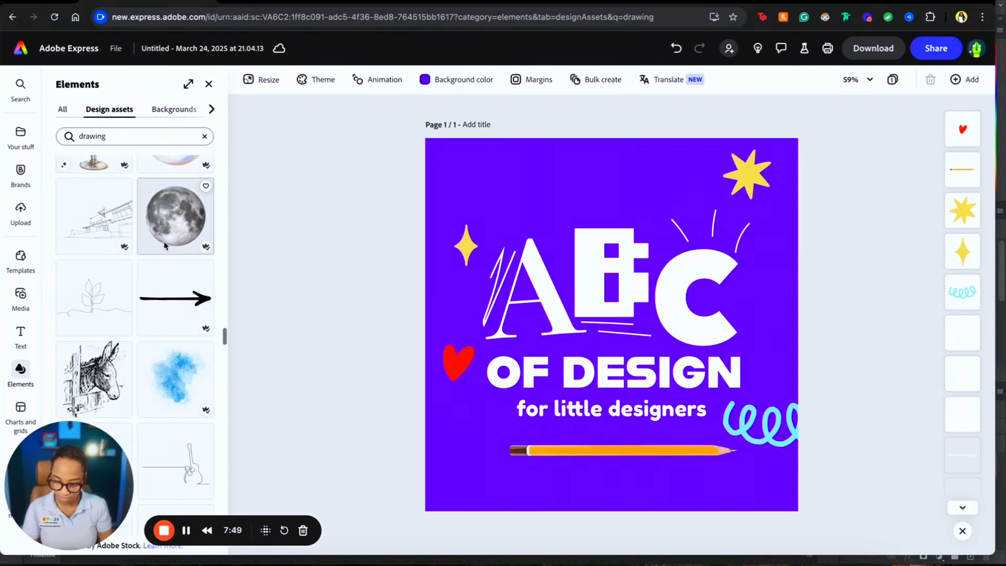
scroll(155, 400, down, 10)
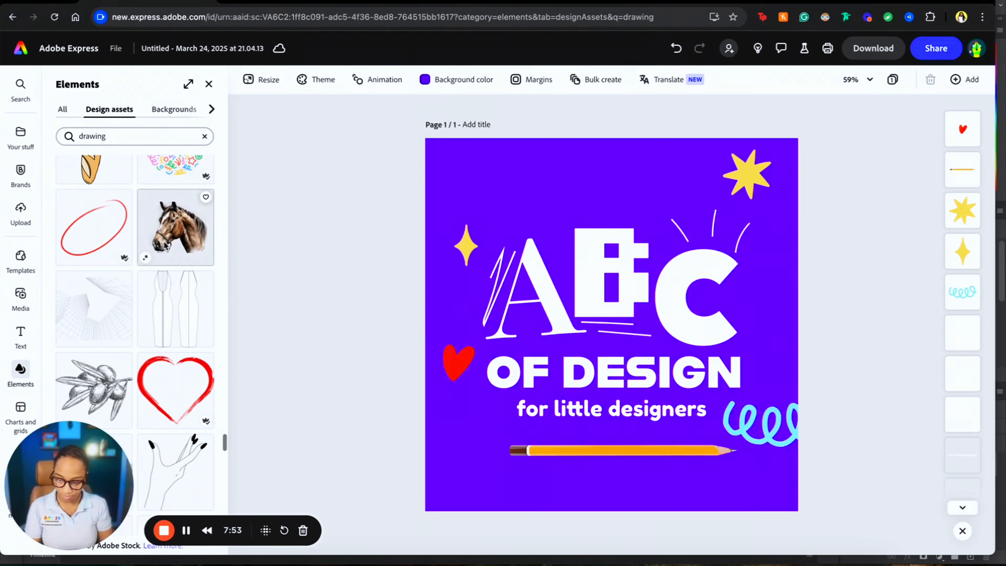
scroll(156, 404, down, 10)
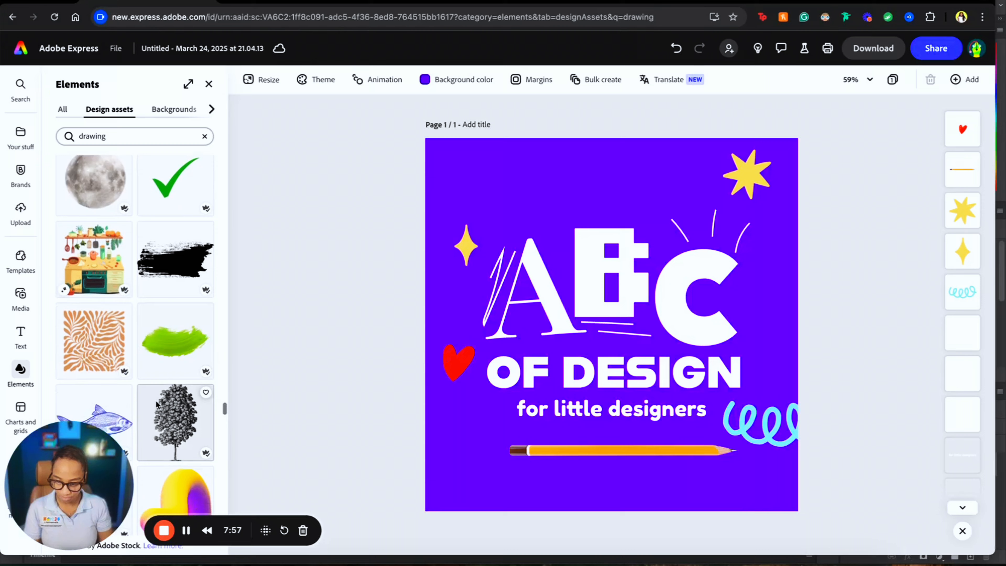
scroll(155, 400, up, 3)
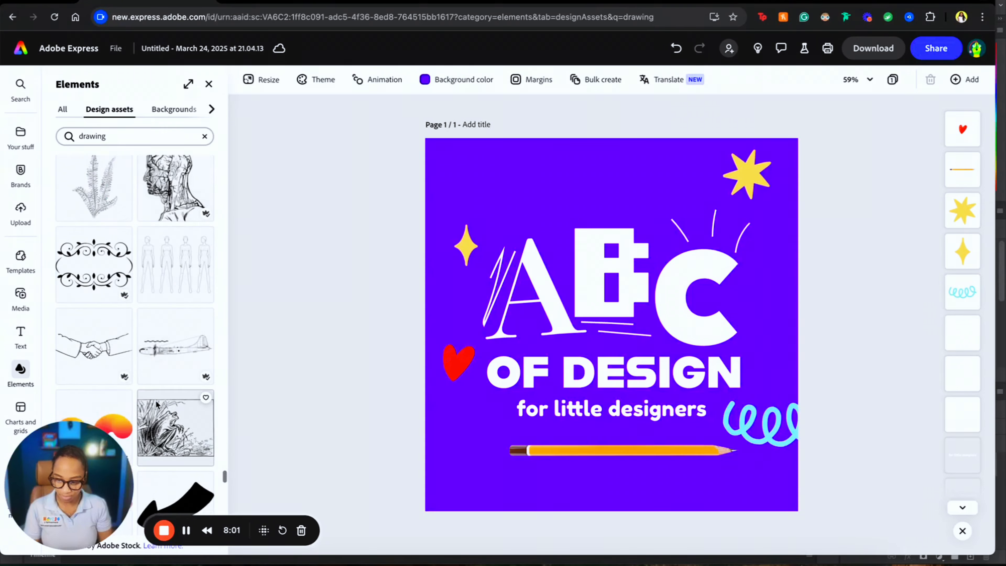
- Add the yellow highlighter stroke and enlarge it just below the orange pencil
click(177, 259)
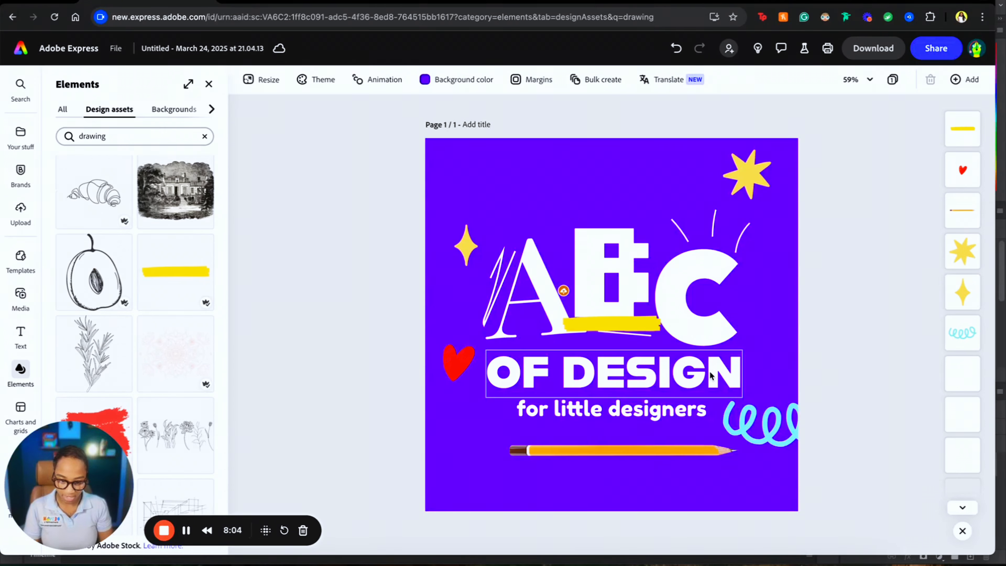
mouse_move(639, 332)
mouse_down()
mouse_move(633, 465)
mouse_move(554, 442)
mouse_move(656, 445)
mouse_move(643, 438)
mouse_move(499, 127)
mouse_up()
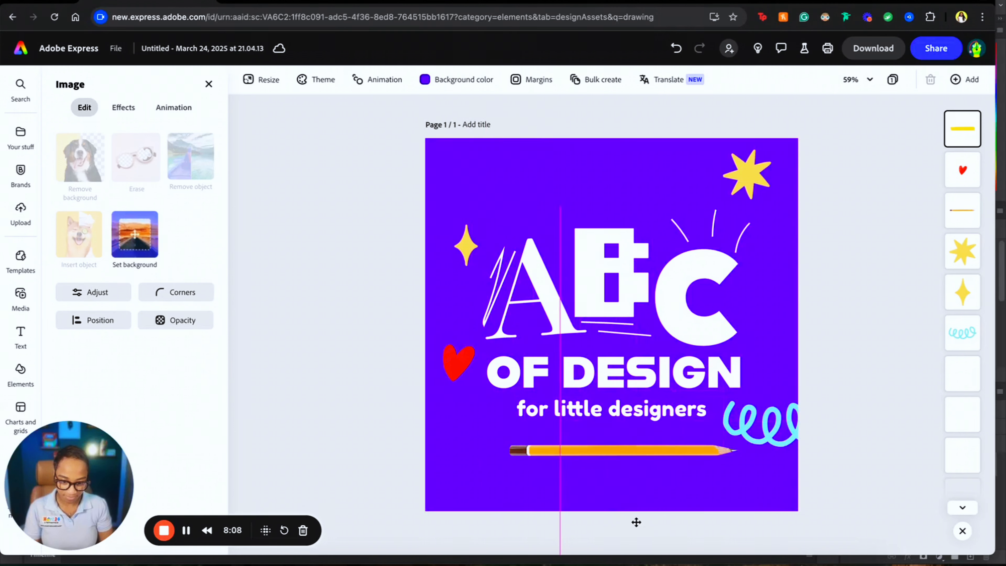
drag(636, 521, 648, 491)
drag(681, 449, 741, 404)
drag(674, 485, 672, 474)
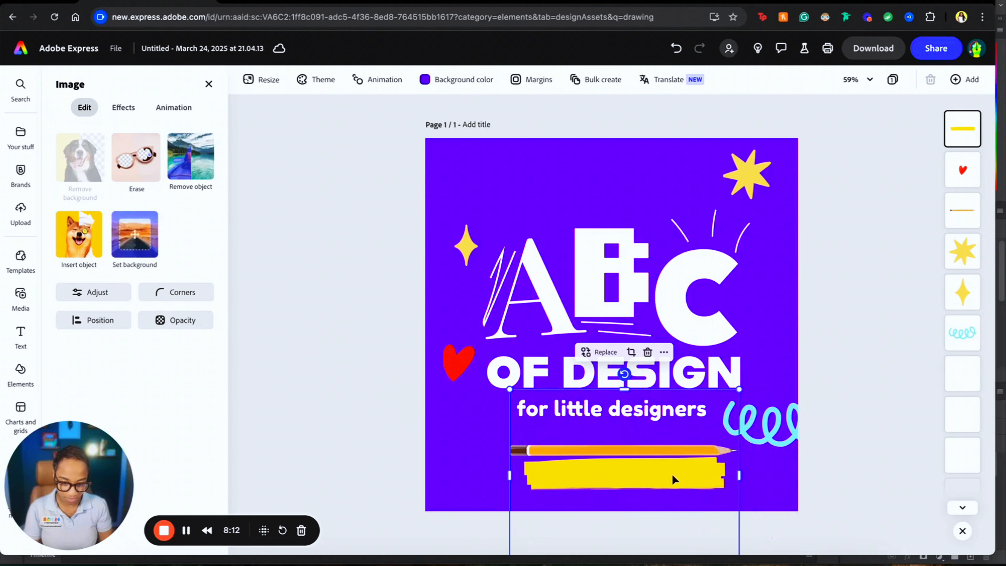
- Move the orange pencil to the top of the page and centre the yellow stroke beneath the subtitle
click(765, 461)
mouse_move(714, 449)
mouse_down()
mouse_move(638, 436)
mouse_move(680, 506)
mouse_move(515, 456)
mouse_up()
mouse_move(688, 450)
mouse_down()
mouse_move(607, 161)
mouse_move(557, 181)
mouse_up()
drag(512, 458, 650, 471)
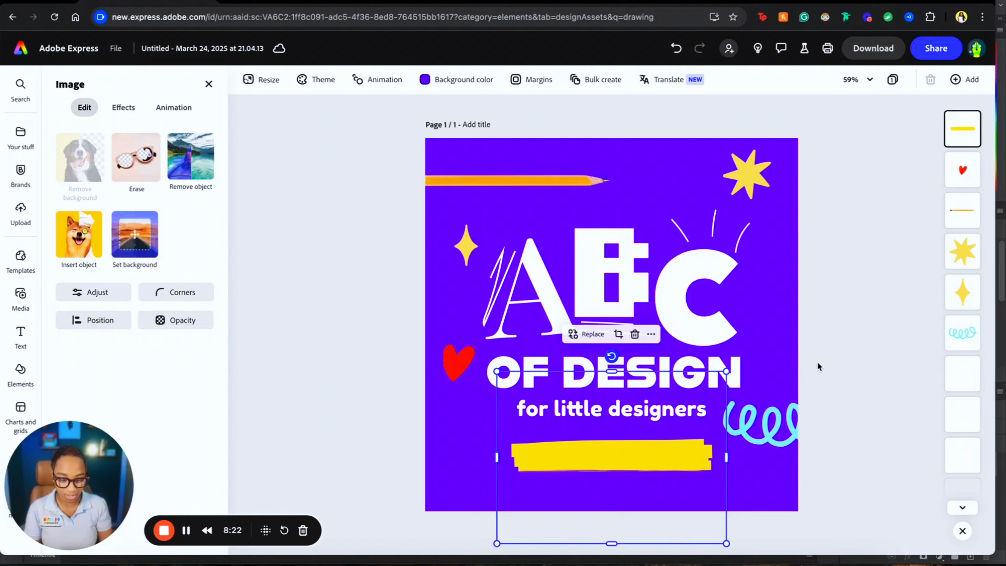
click(411, 262)
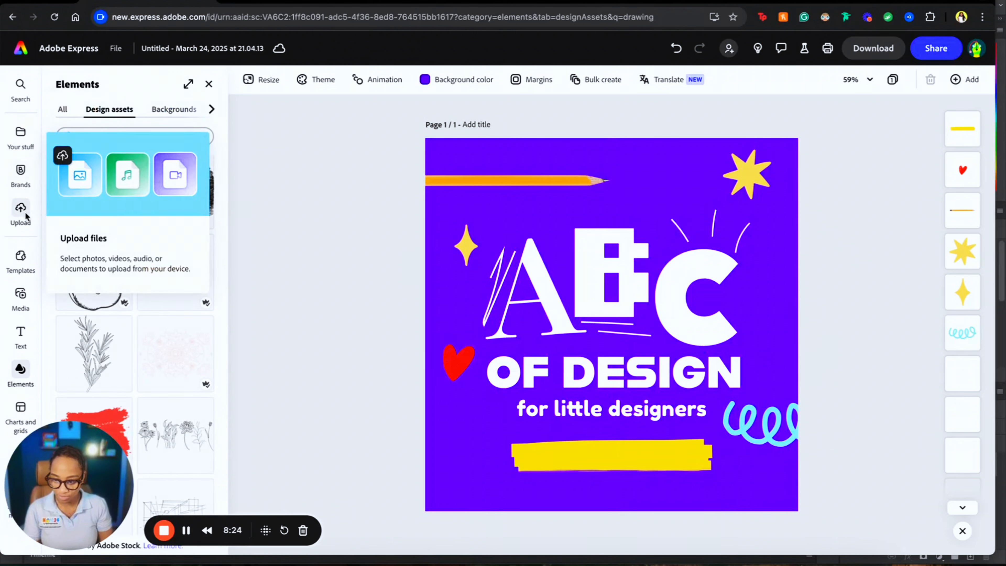
- Add a new text box and replace its placeholder with the designer's name
click(25, 334)
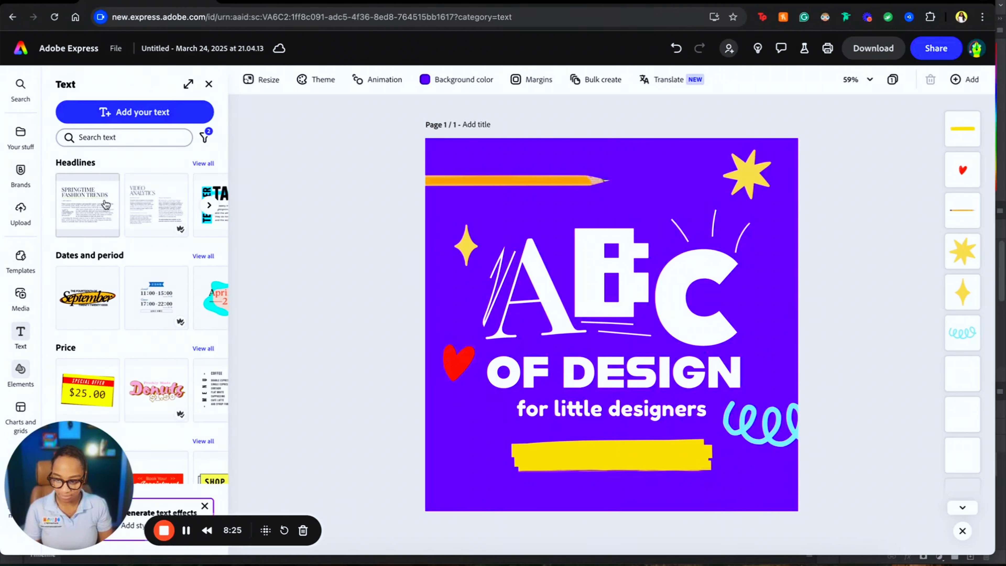
click(148, 113)
click(677, 326)
key(super+a)
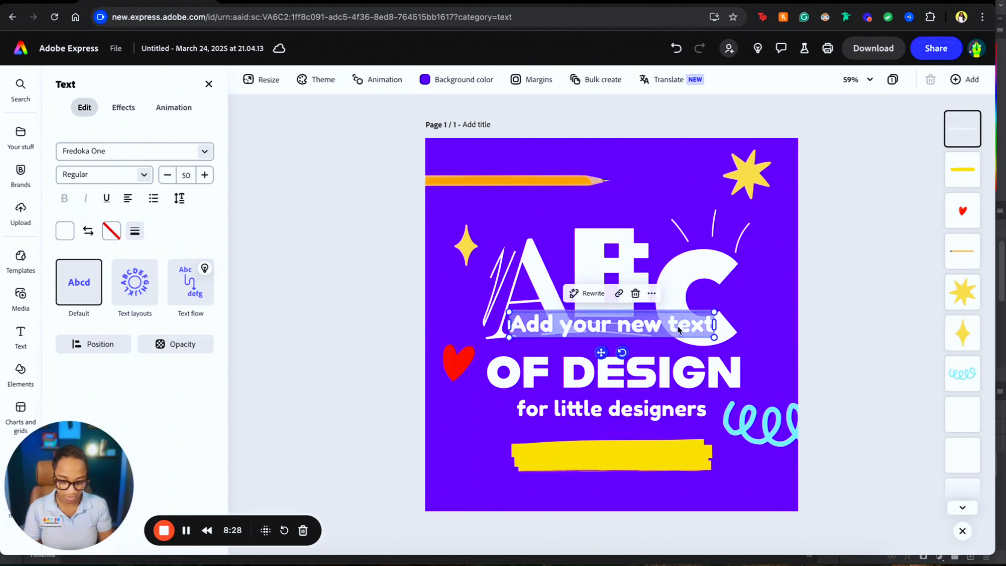
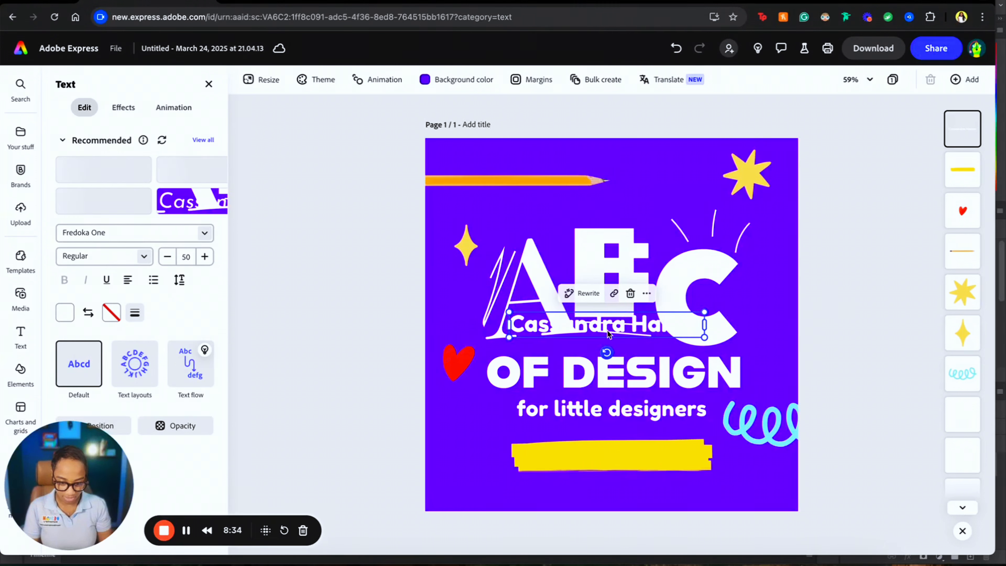
- Place the name text on the yellow bar at font size 30, centred
drag(606, 329, 610, 462)
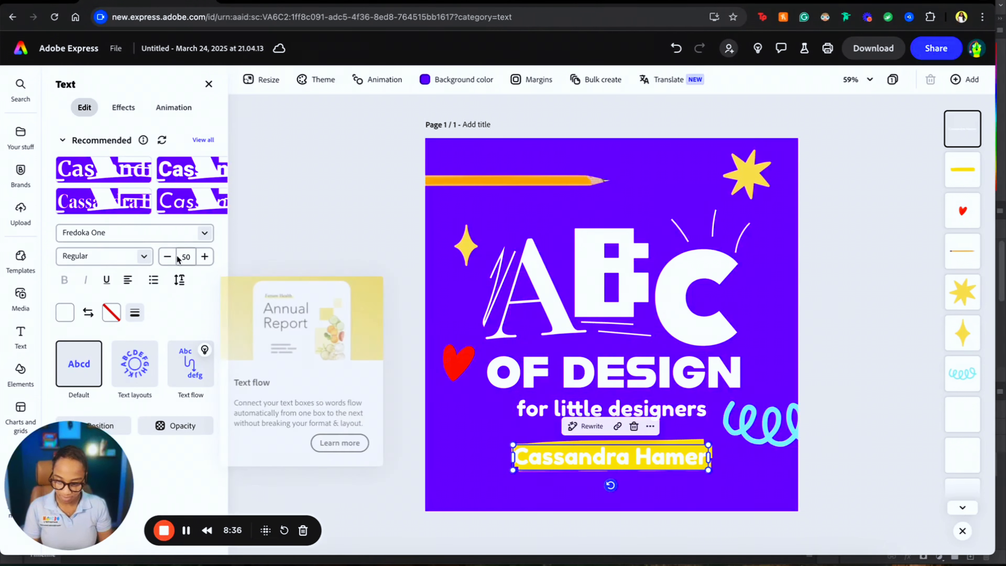
click(186, 257)
click(186, 477)
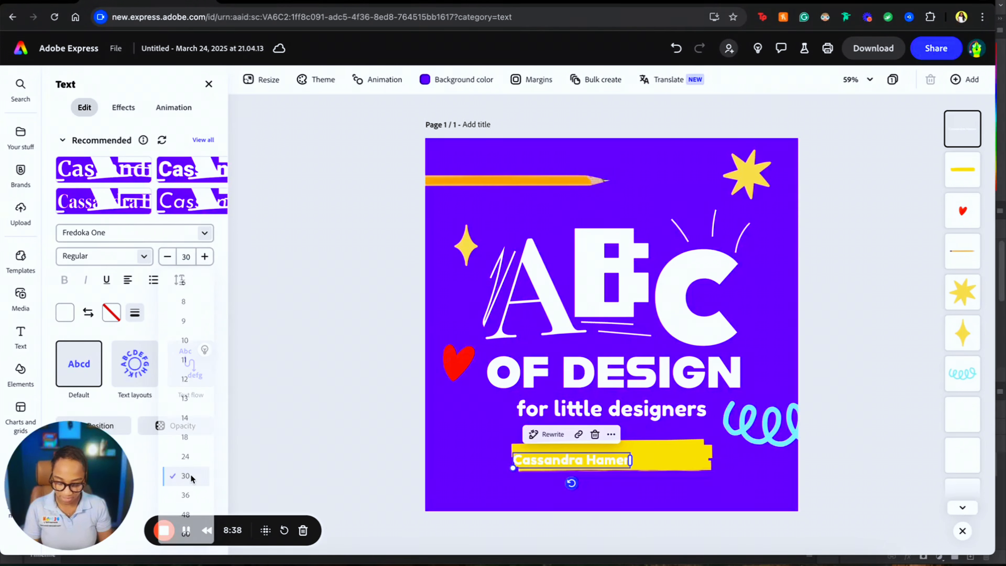
drag(641, 456, 645, 452)
click(926, 314)
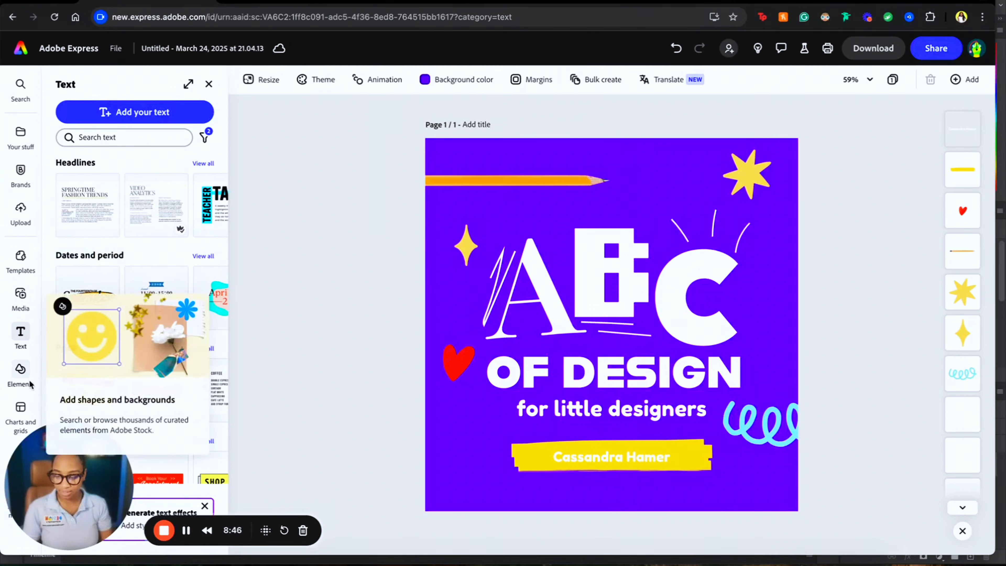
- Search the Elements assets for 'crayons' and browse the results
click(20, 372)
click(148, 139)
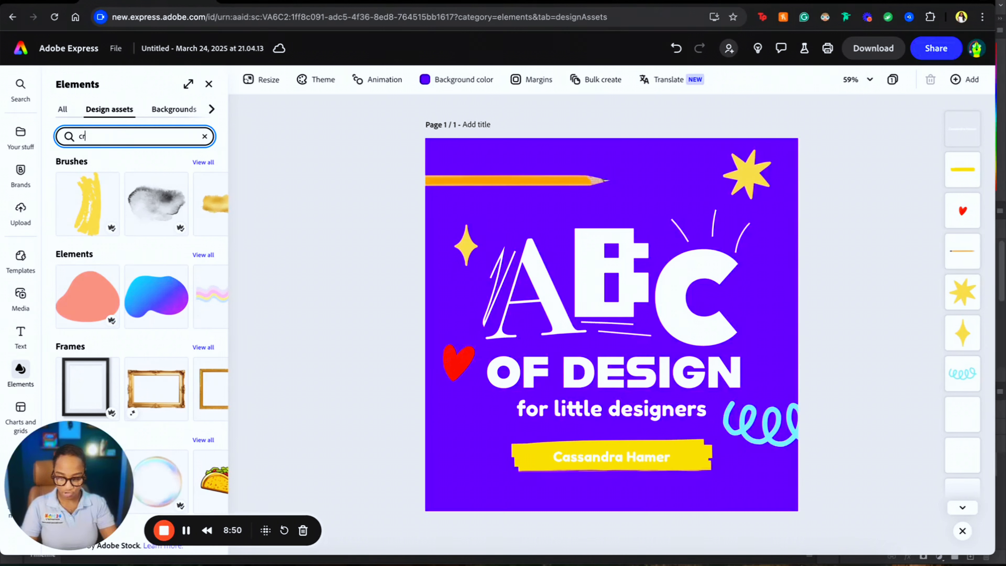
text(crayons)
key(Return)
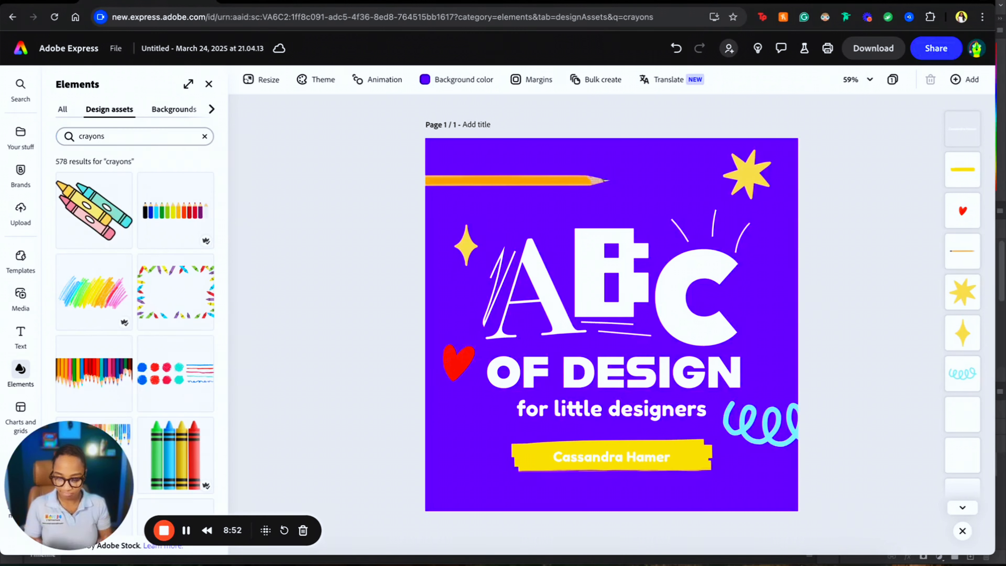
scroll(107, 325, down, 5)
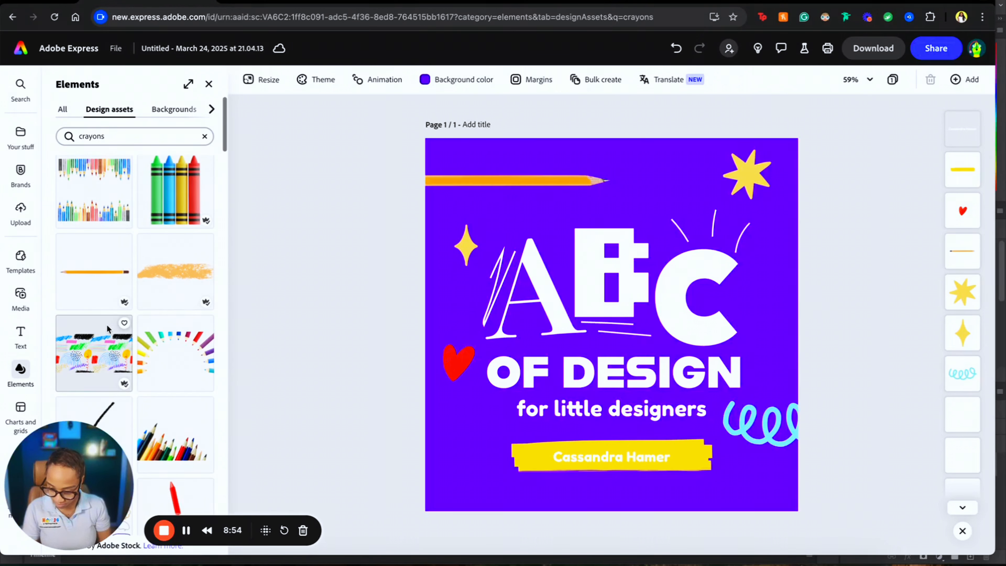
scroll(172, 303, down, 5)
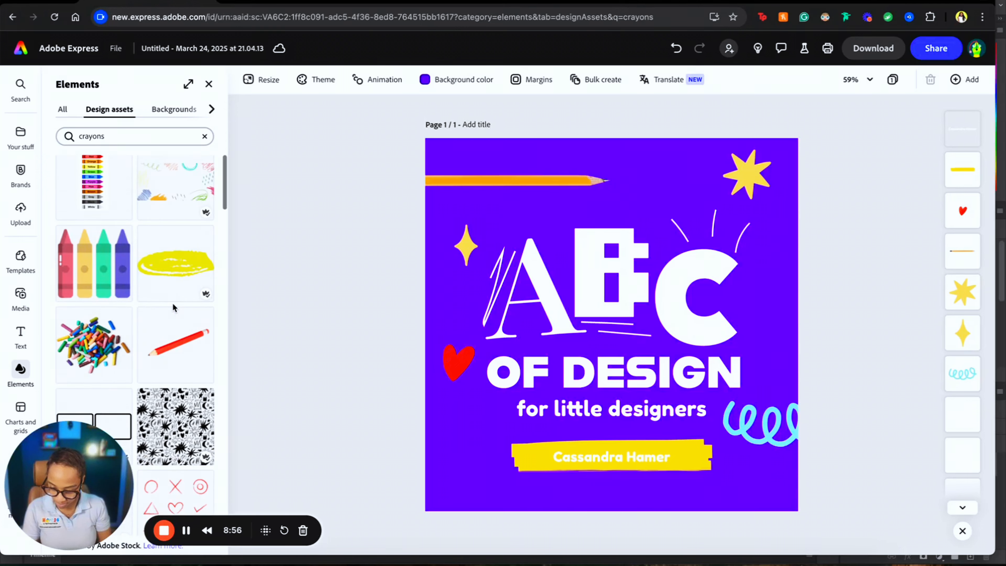
- Place the red pencil beside the letter C and slide the orange pencil further left
click(174, 349)
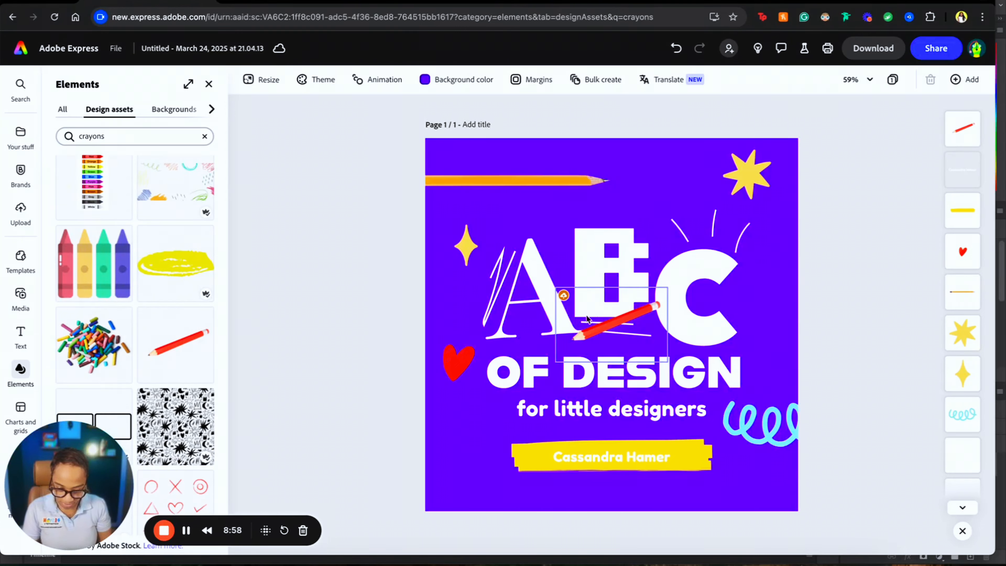
drag(613, 305, 770, 300)
click(820, 261)
click(774, 298)
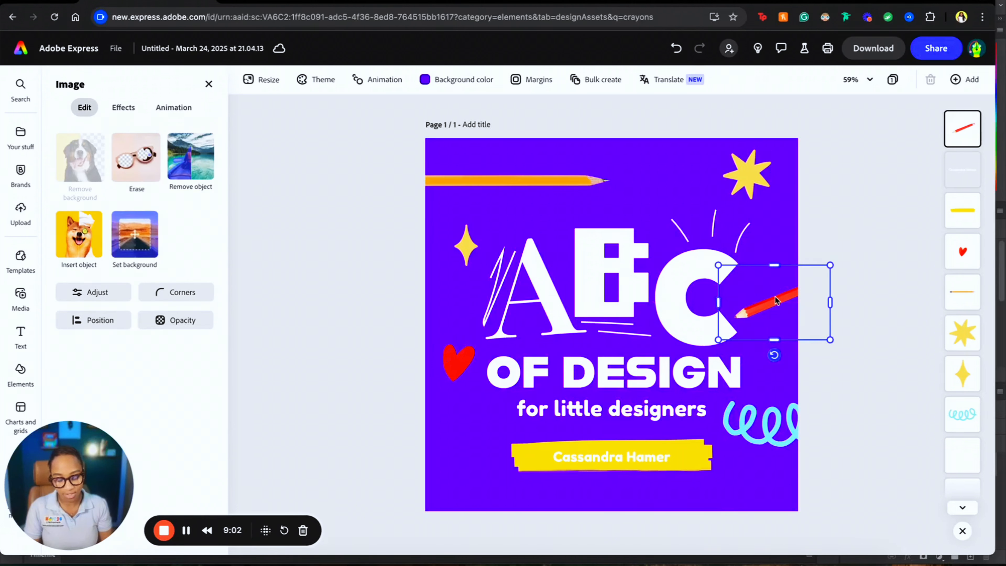
drag(589, 187, 520, 190)
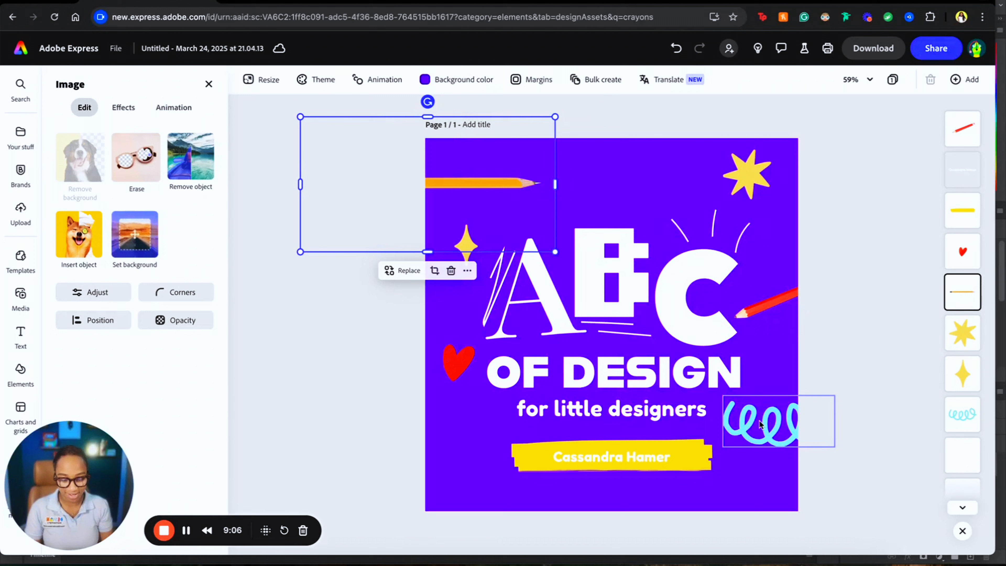
- Add the red crayon-stroke asset from the crayons results along the bottom-left edge
click(266, 130)
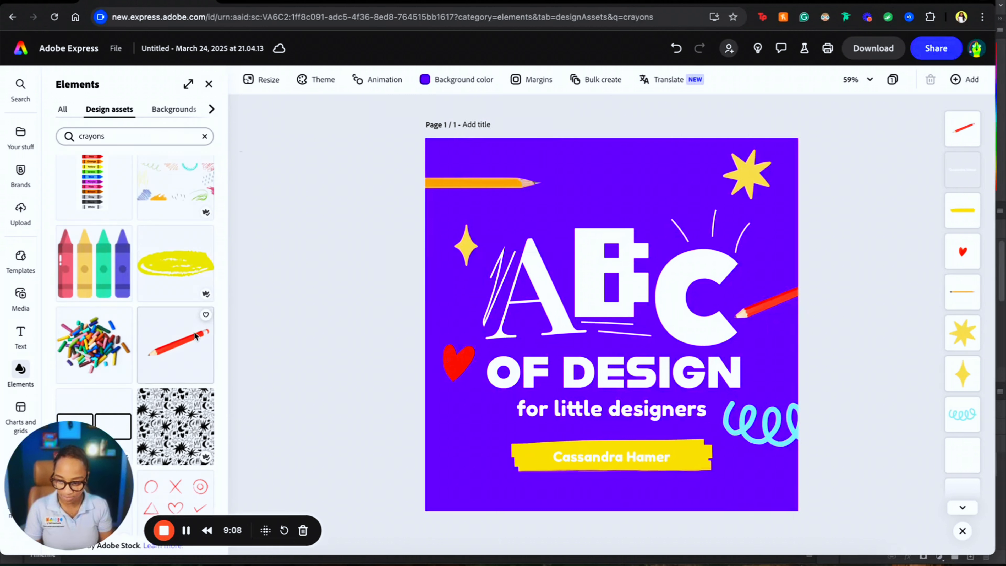
scroll(194, 332, down, 5)
scroll(194, 339, down, 10)
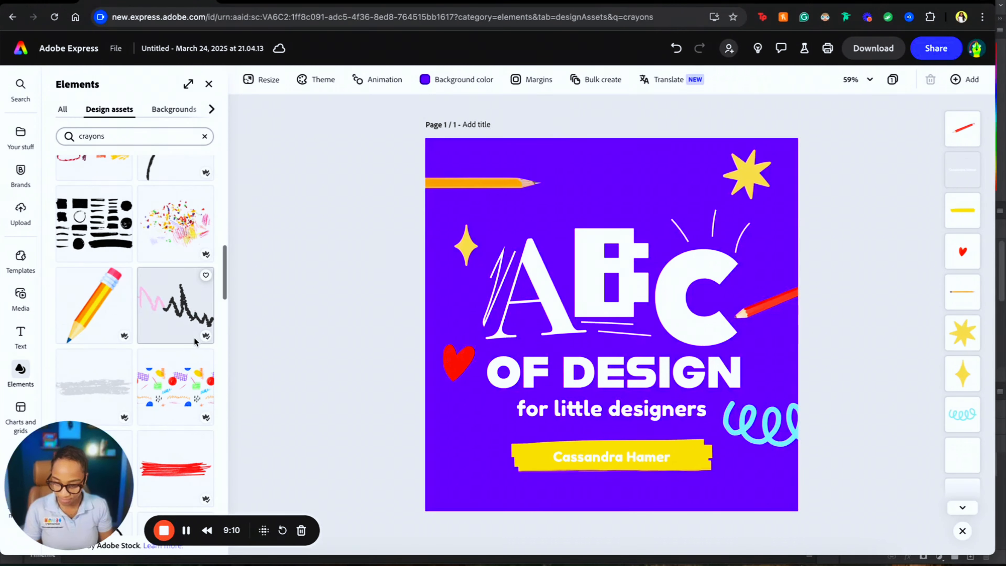
scroll(194, 337, down, 4)
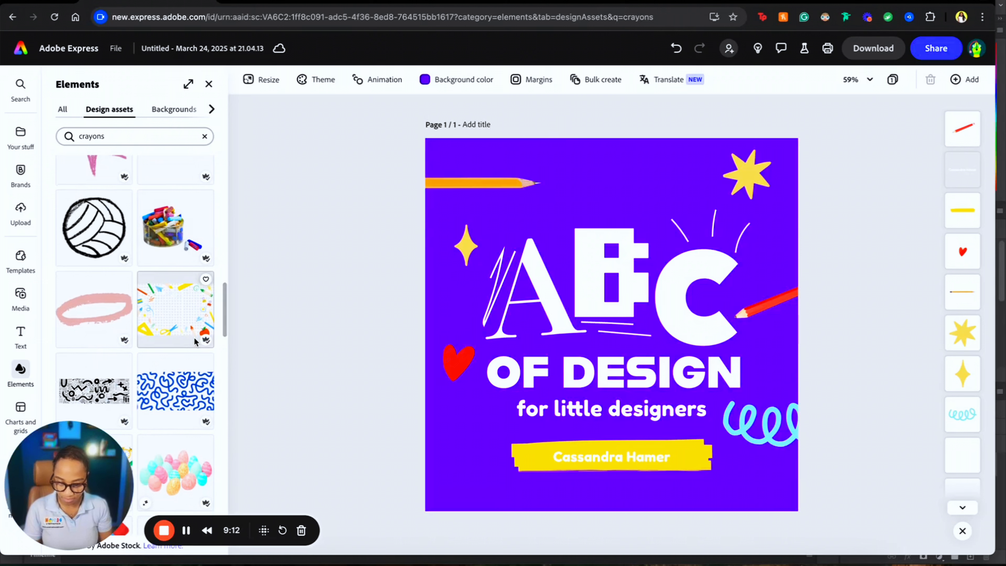
scroll(188, 256, up, 3)
click(173, 191)
mouse_move(591, 323)
mouse_down()
mouse_move(442, 322)
mouse_move(438, 496)
mouse_up()
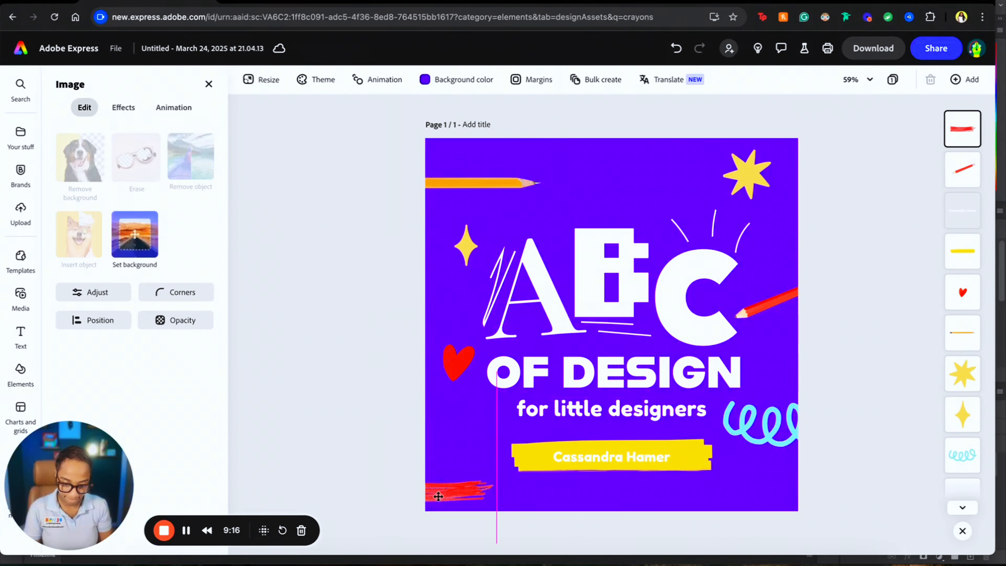
mouse_move(652, 78)
mouse_down()
mouse_move(605, 155)
mouse_move(629, 464)
mouse_move(551, 382)
mouse_move(687, 329)
mouse_move(673, 325)
mouse_move(460, 503)
mouse_move(465, 516)
mouse_up()
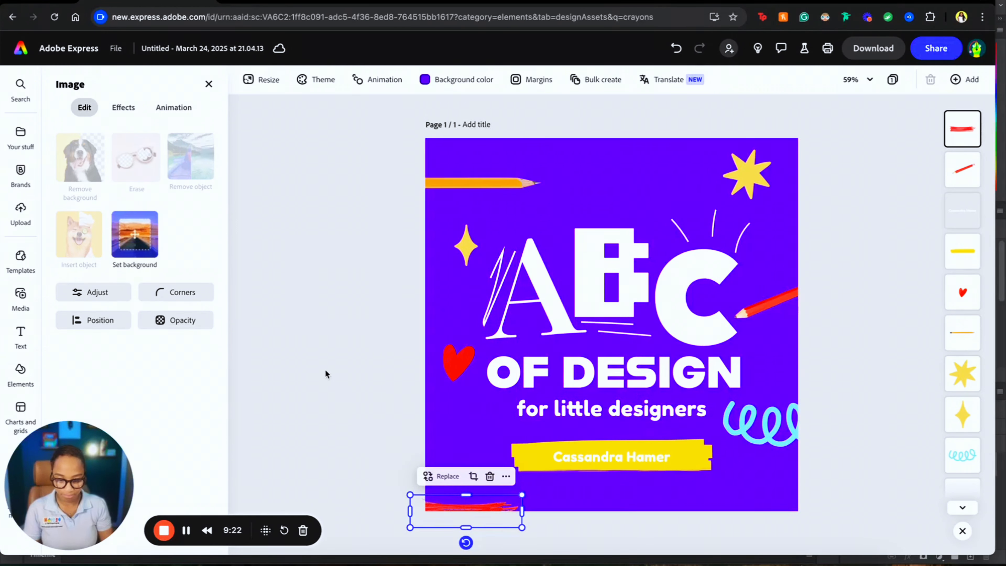
click(325, 369)
- Try the blue swoosh doodle at the top of the graphic, then delete it
scroll(186, 304, down, 15)
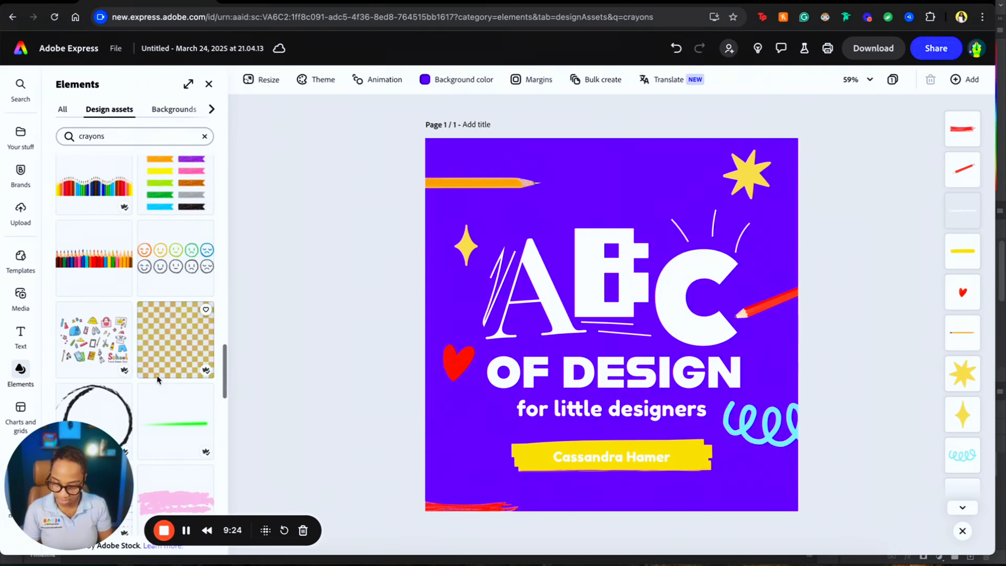
scroll(156, 375, down, 10)
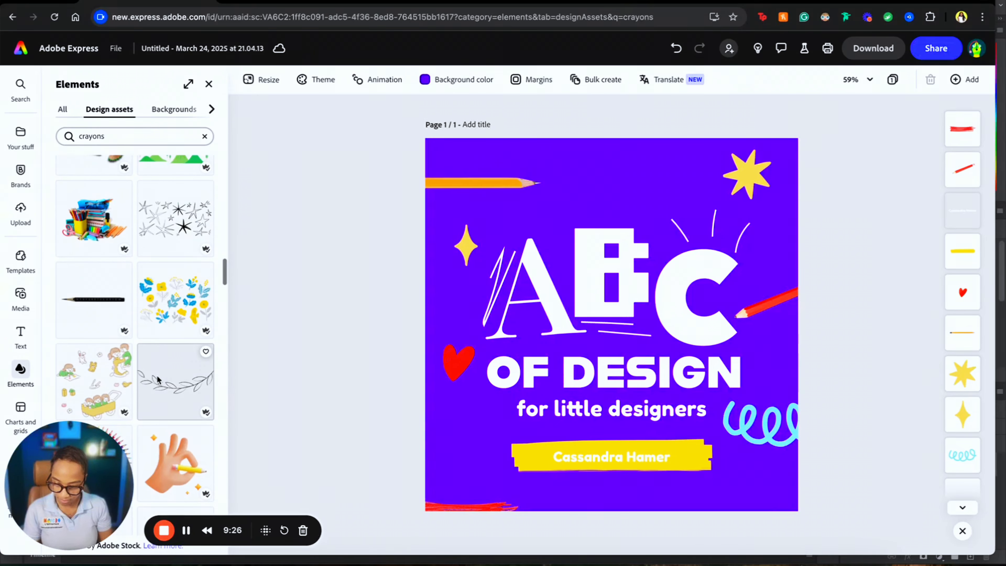
scroll(158, 380, down, 5)
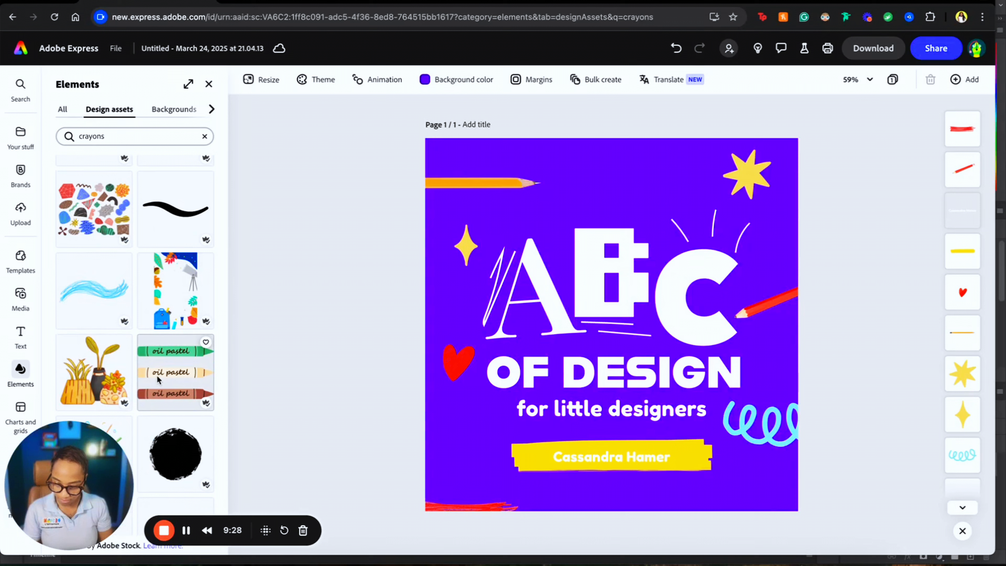
click(102, 293)
drag(617, 325, 656, 152)
key(Delete)
- Try the blue arrow doodle at the top edge, delete it, and keep browsing crayon assets
scroll(141, 320, down, 5)
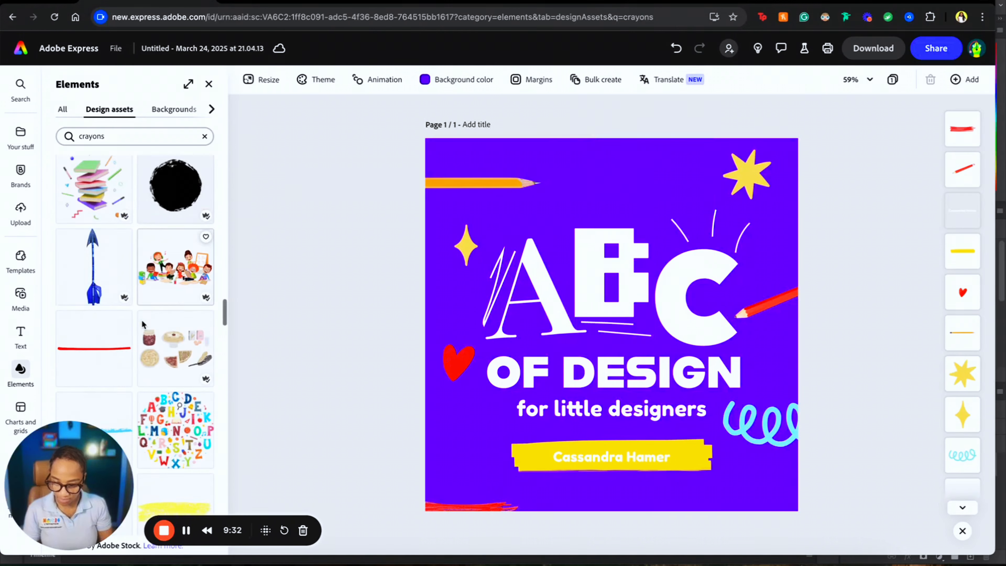
scroll(166, 436, down, 10)
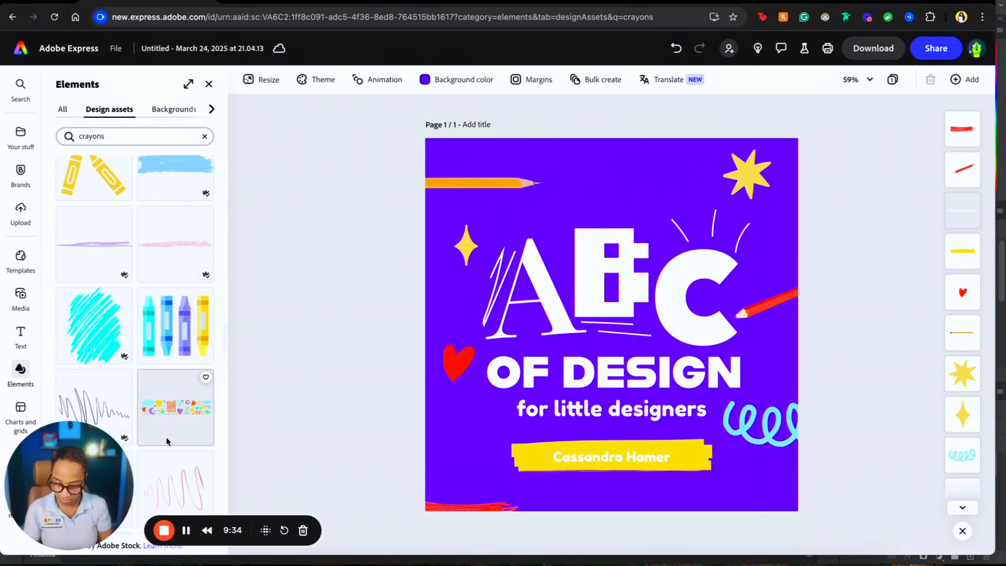
click(117, 364)
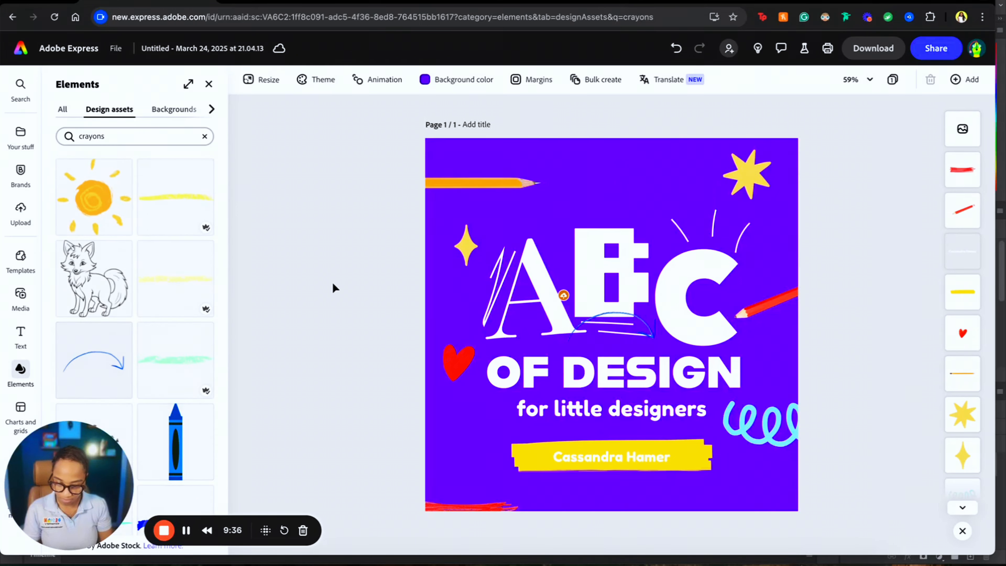
drag(638, 328, 614, 156)
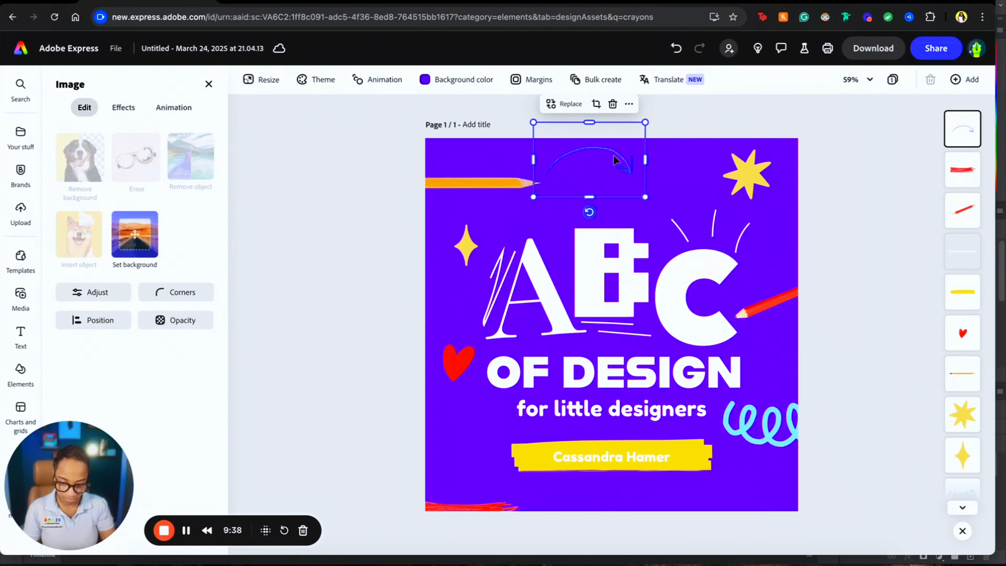
key(Delete)
scroll(181, 438, down, 7)
scroll(181, 436, down, 6)
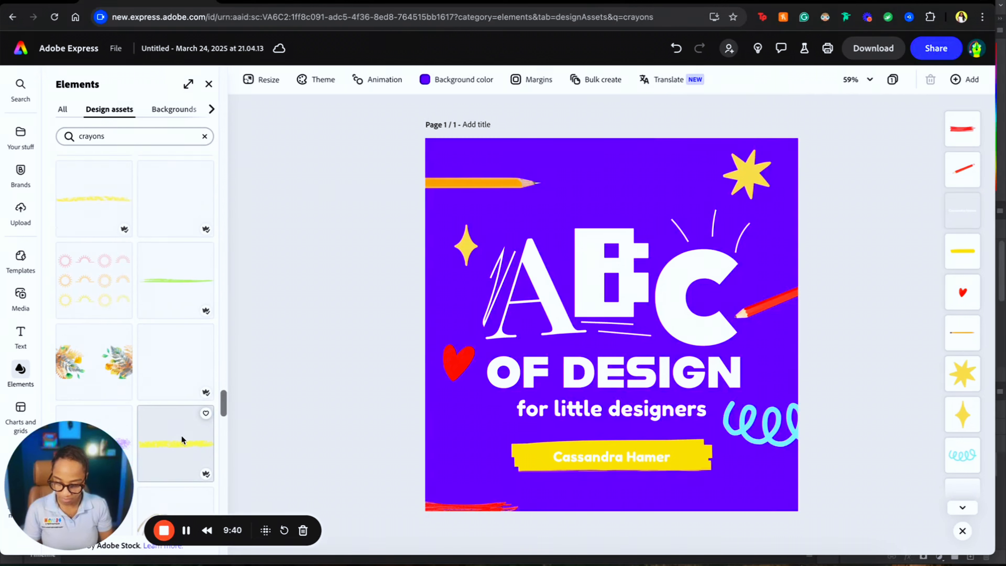
scroll(157, 362, up, 5)
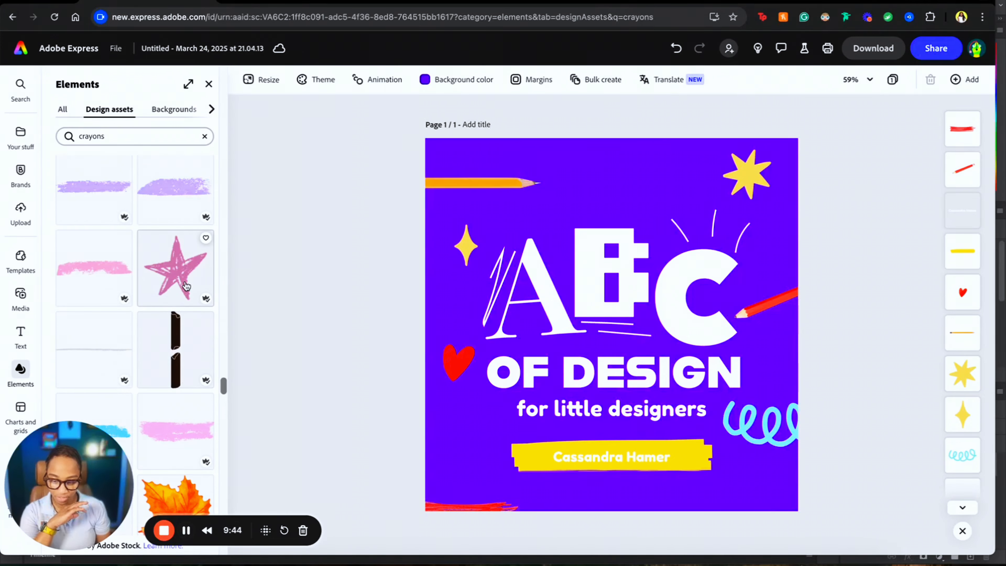
scroll(186, 284, up, 6)
scroll(186, 284, down, 1)
- Add the pink crayon star, shrink it and place it at the bottom-right corner
scroll(186, 284, down, 3)
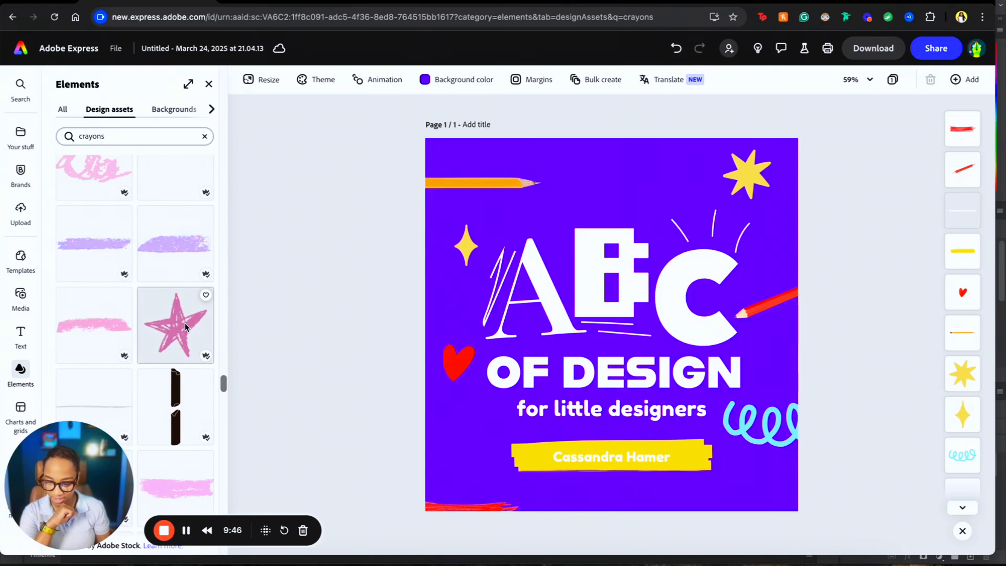
click(184, 322)
drag(621, 332, 752, 502)
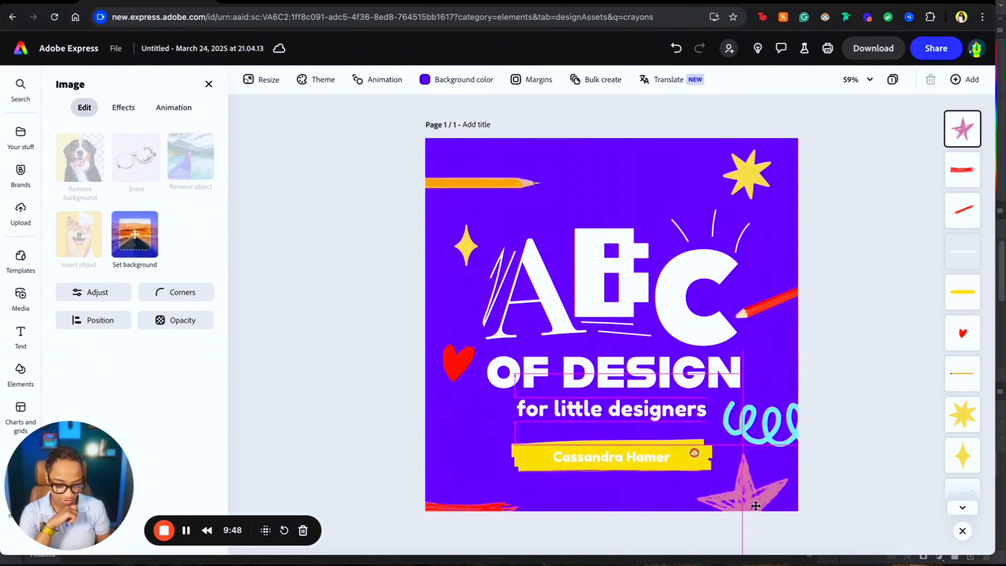
drag(798, 440, 758, 472)
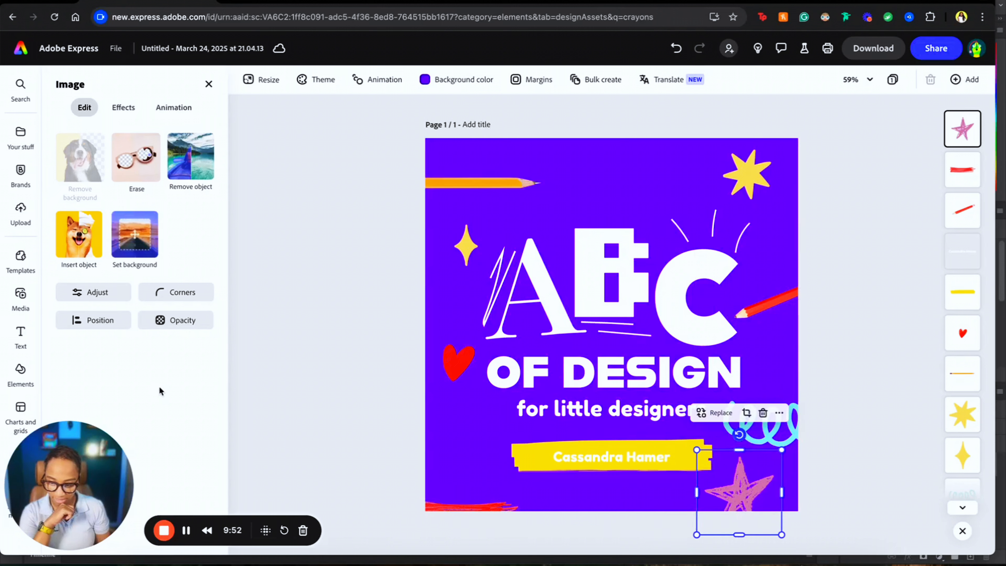
click(309, 335)
- Add the blue pencil from the crayons results at the lower-left of the page
scroll(137, 316, down, 10)
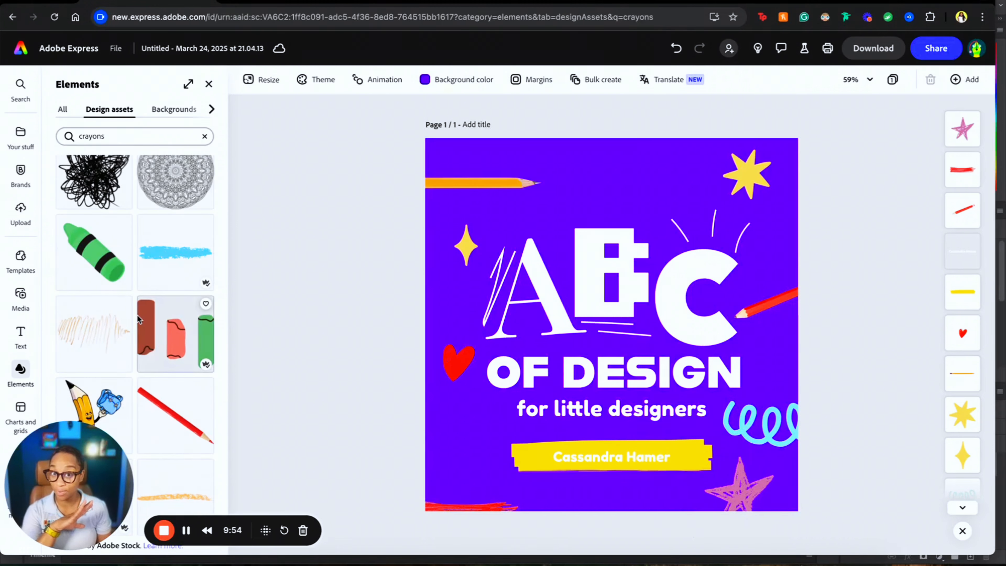
scroll(137, 317, down, 10)
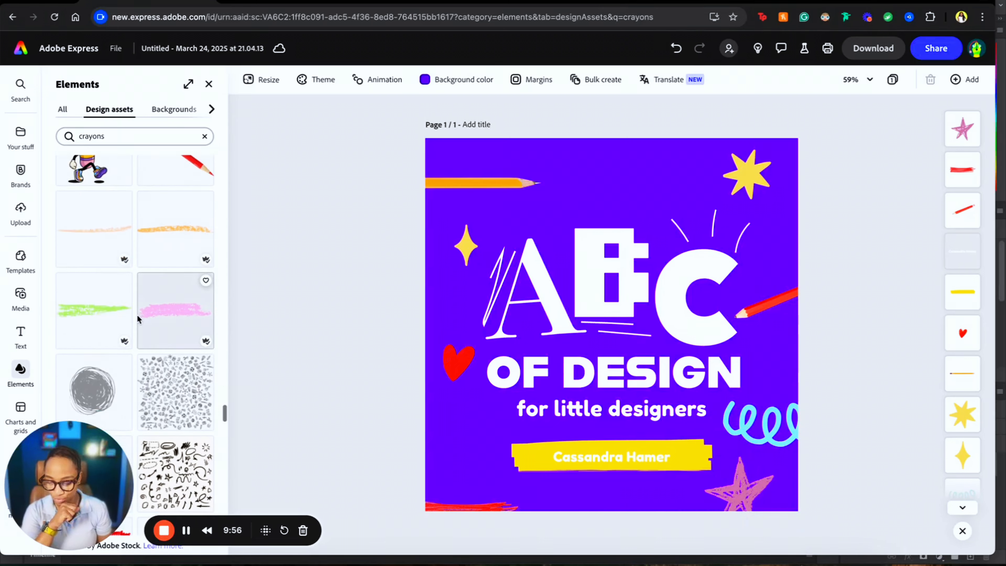
scroll(138, 317, down, 10)
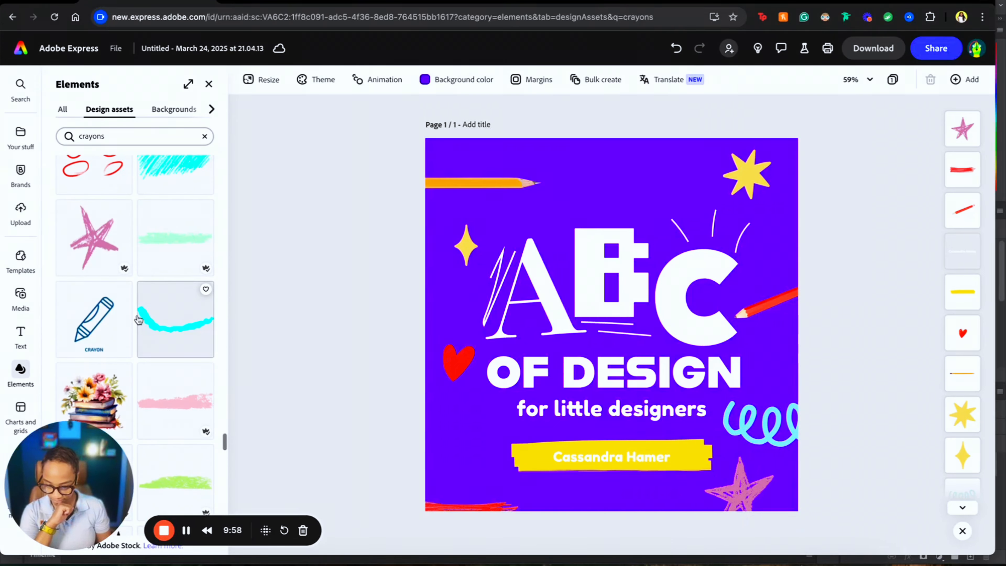
scroll(137, 317, down, 5)
scroll(139, 320, down, 4)
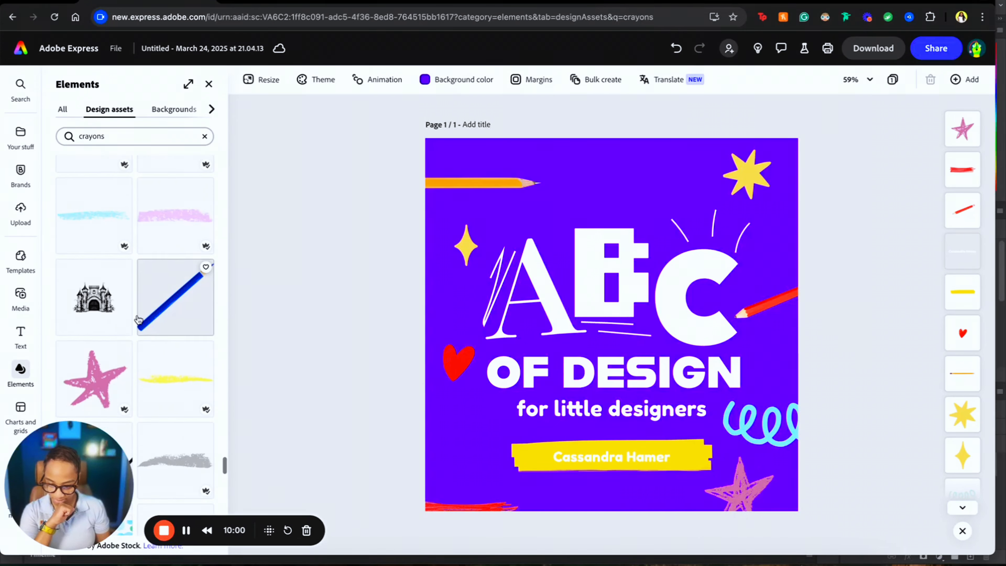
scroll(196, 296, up, 3)
click(196, 296)
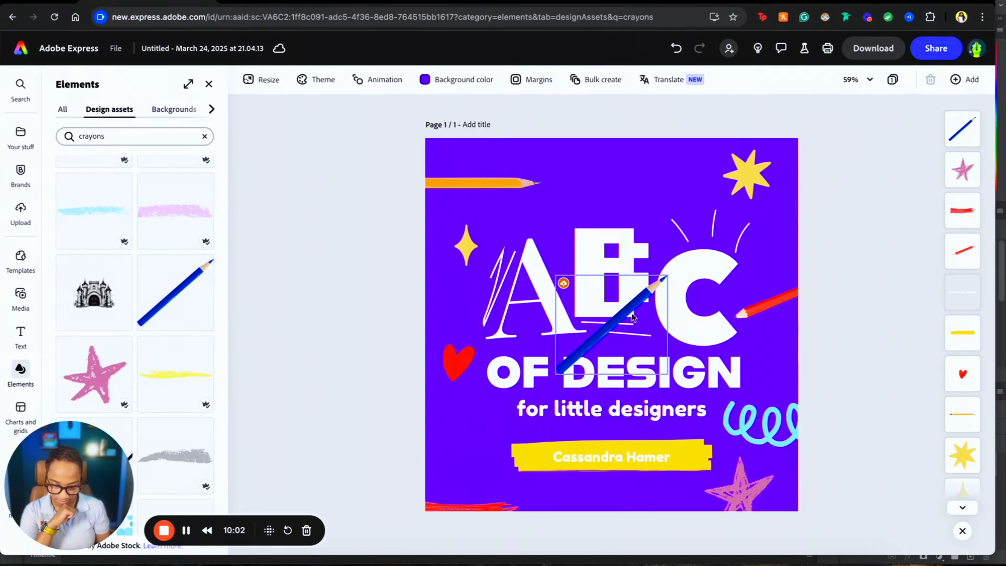
drag(612, 323, 442, 459)
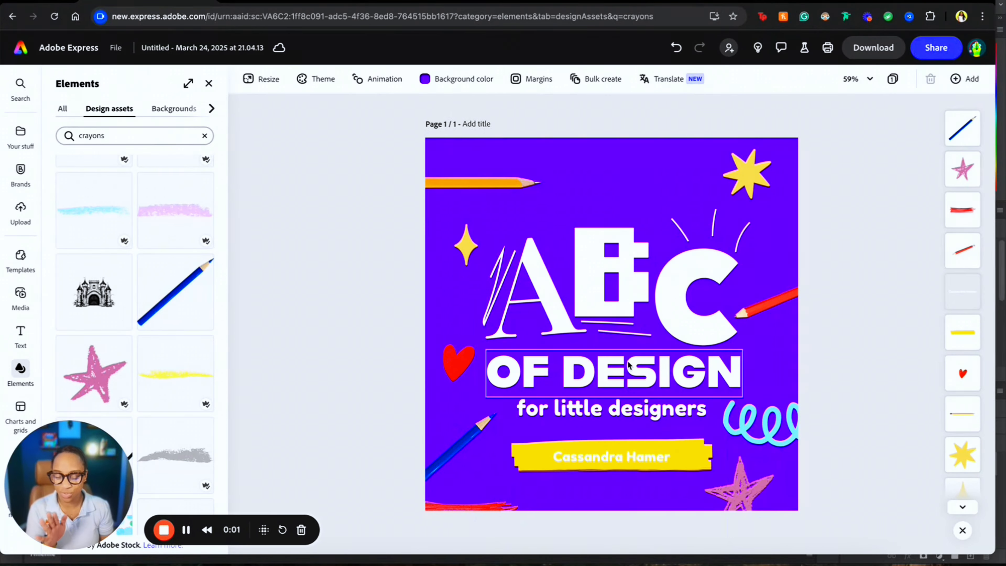
- Fill the letter C with aqua green #62E3BC instead of white
click(686, 319)
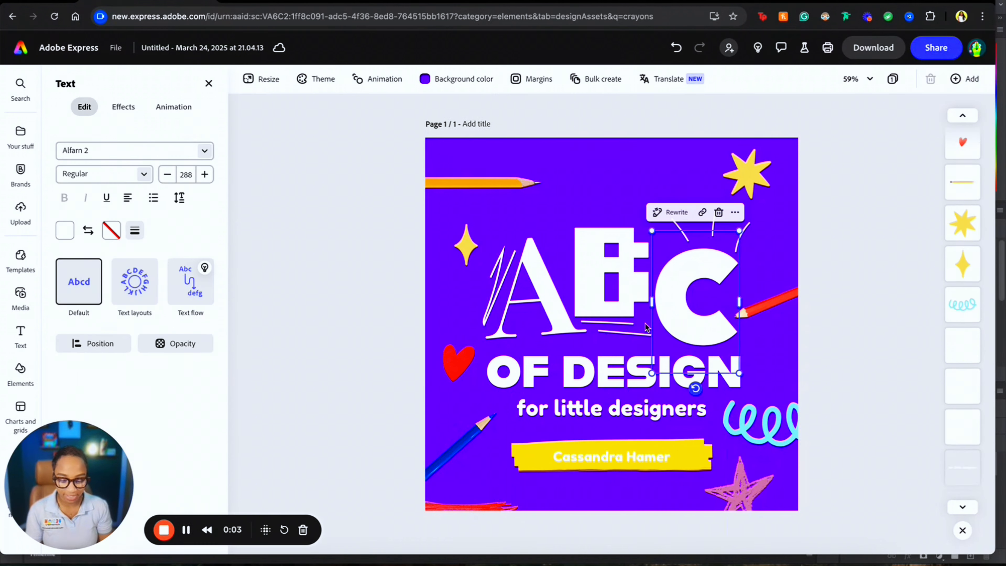
click(64, 312)
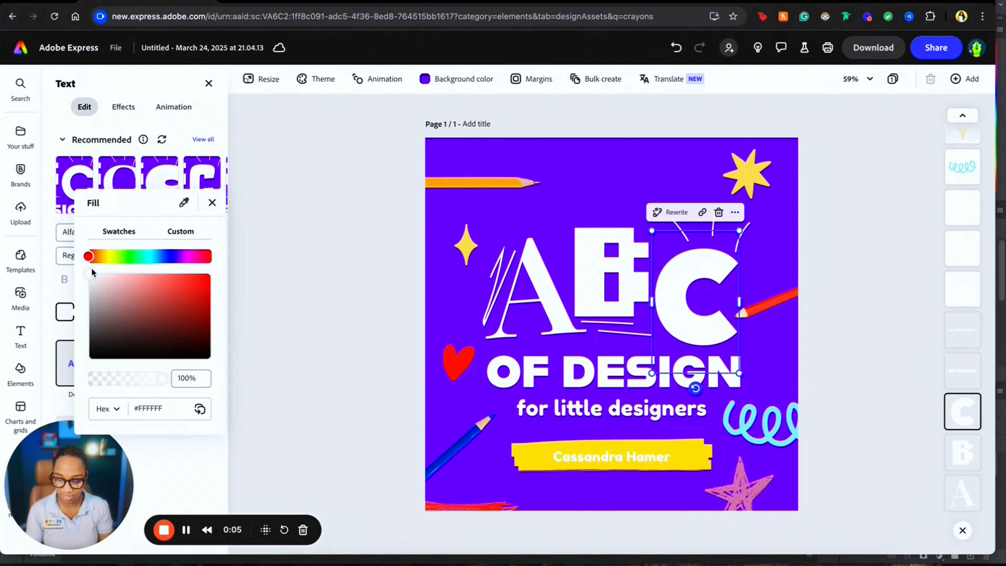
click(144, 256)
click(160, 284)
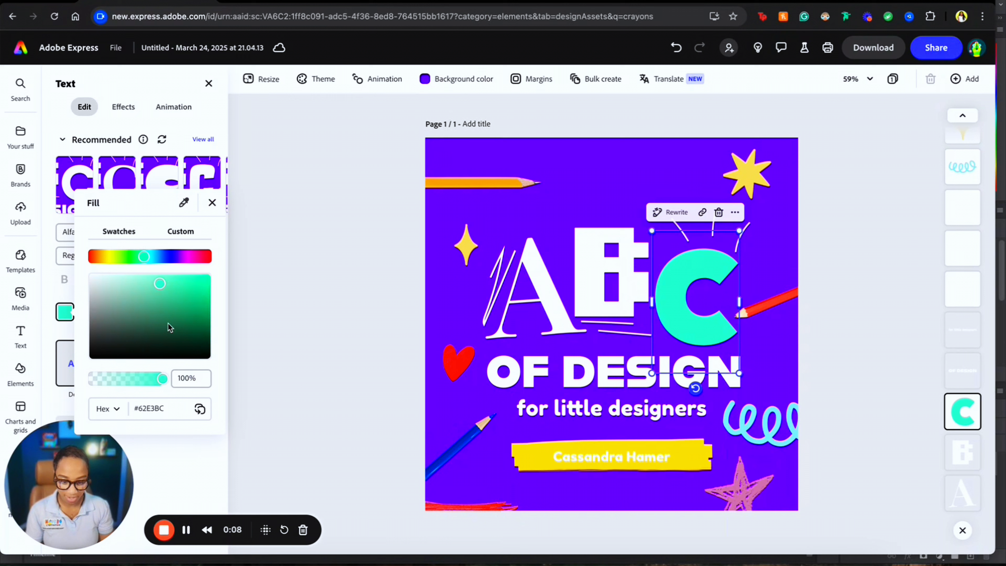
click(602, 276)
click(602, 276)
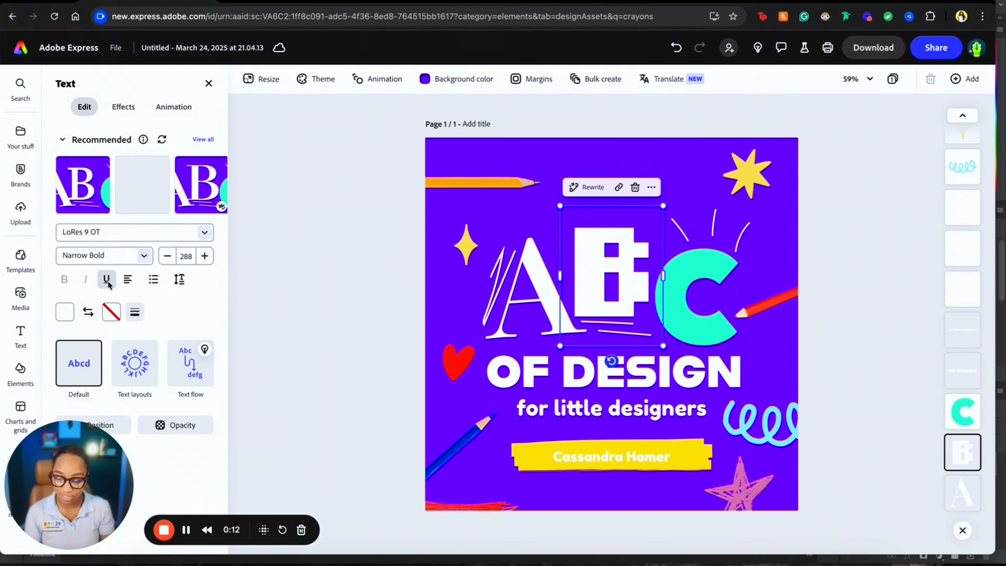
- Adjust the B's fill hue and shade until it becomes orange #FFAD00
click(65, 313)
click(137, 257)
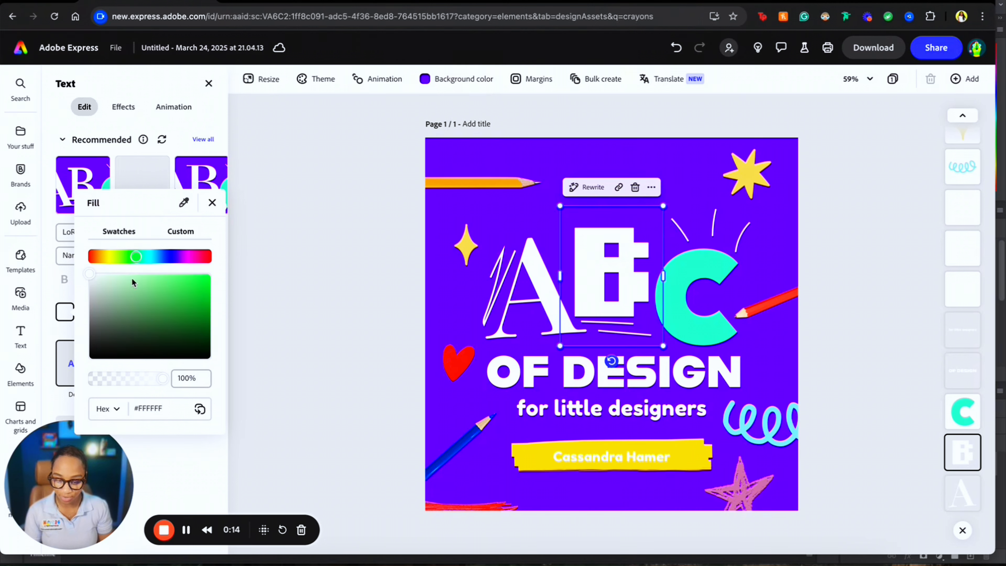
drag(131, 282, 121, 310)
drag(137, 256, 103, 256)
drag(135, 287, 160, 283)
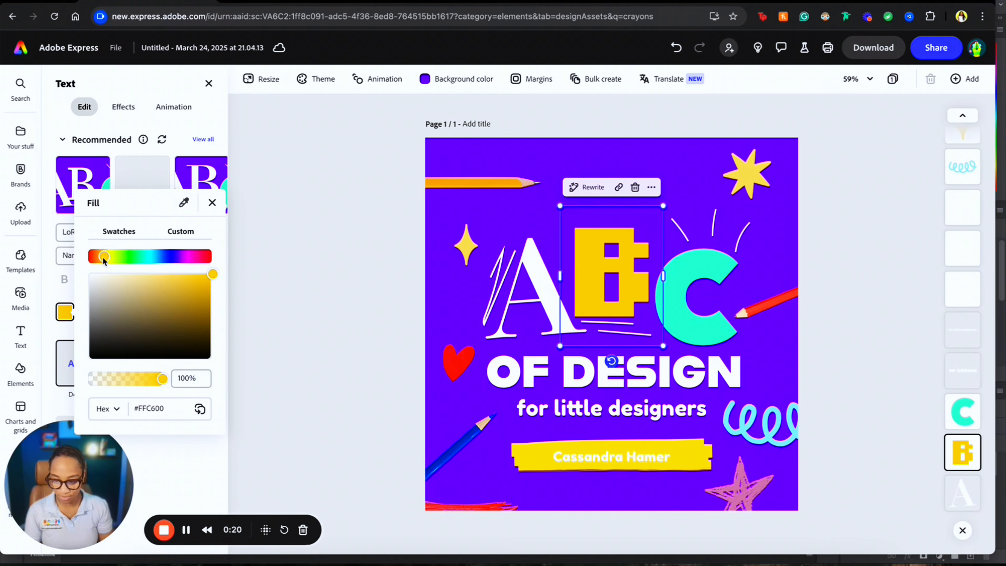
drag(103, 258, 103, 257)
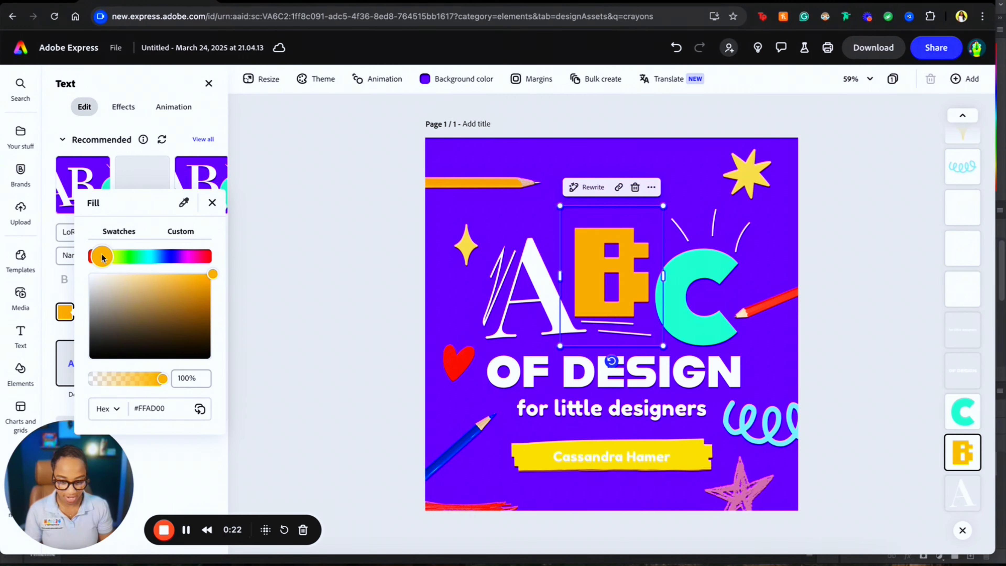
click(364, 269)
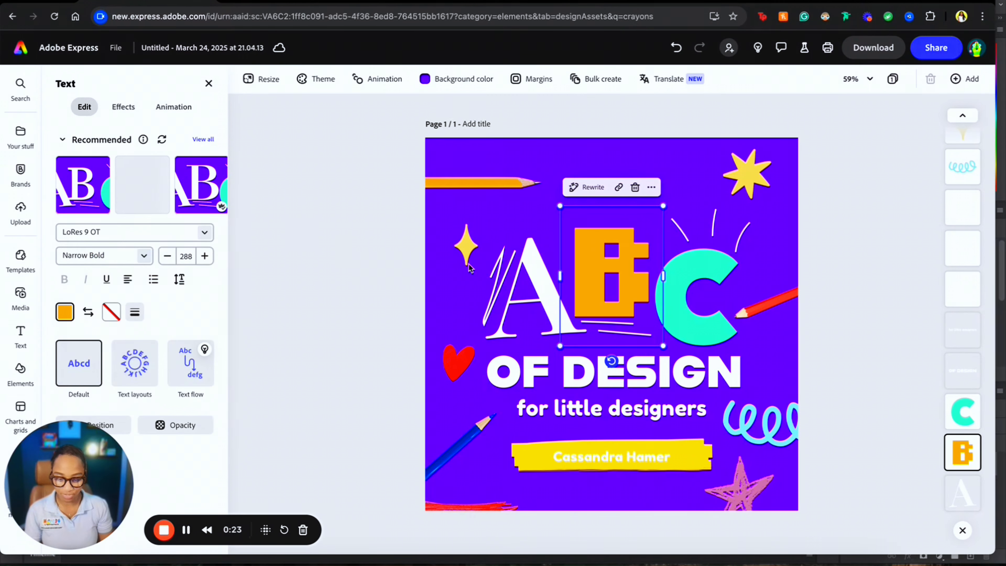
- Fill the letter A with magenta #FF03FC and deselect it
click(542, 279)
click(65, 312)
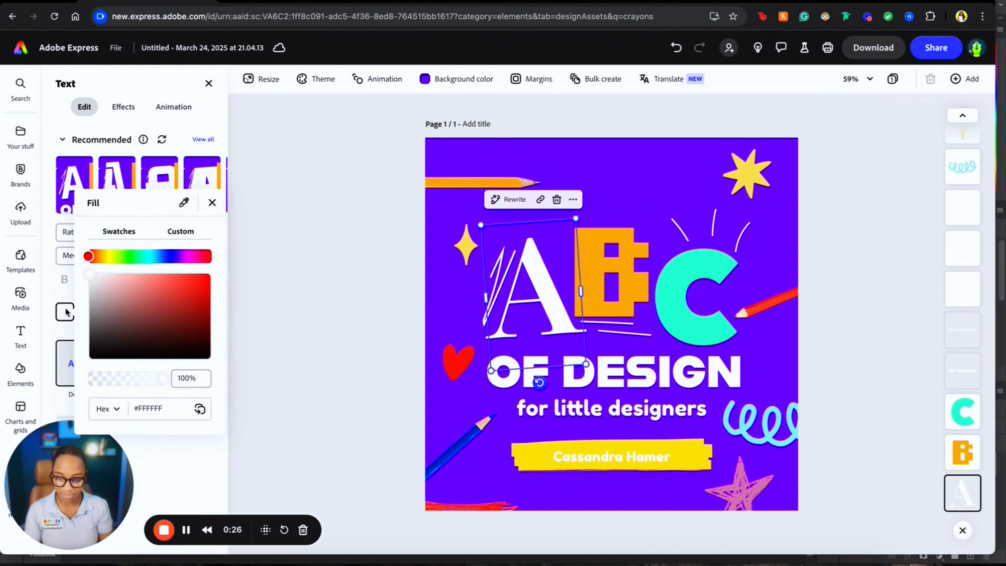
drag(188, 317, 188, 292)
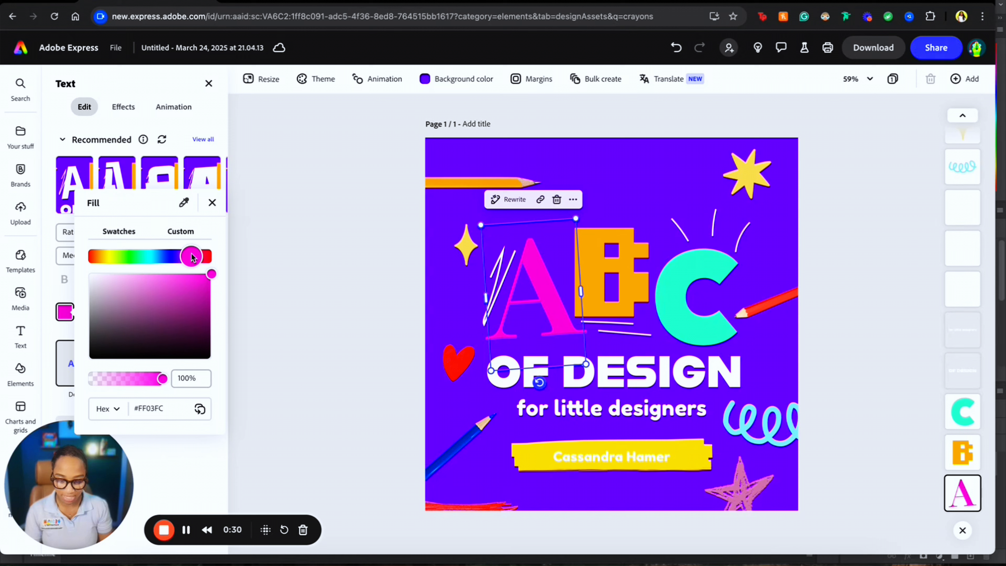
click(353, 247)
click(365, 234)
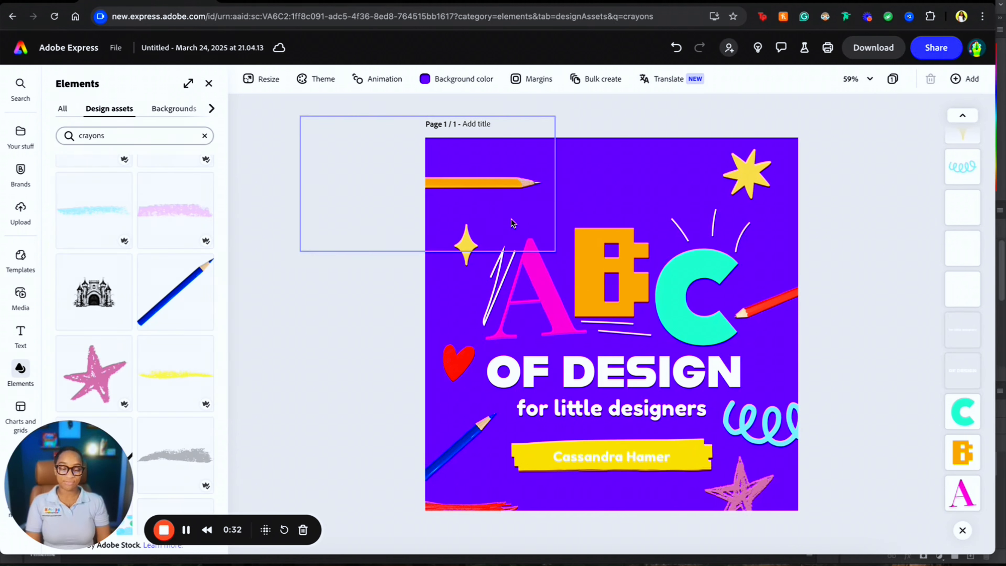